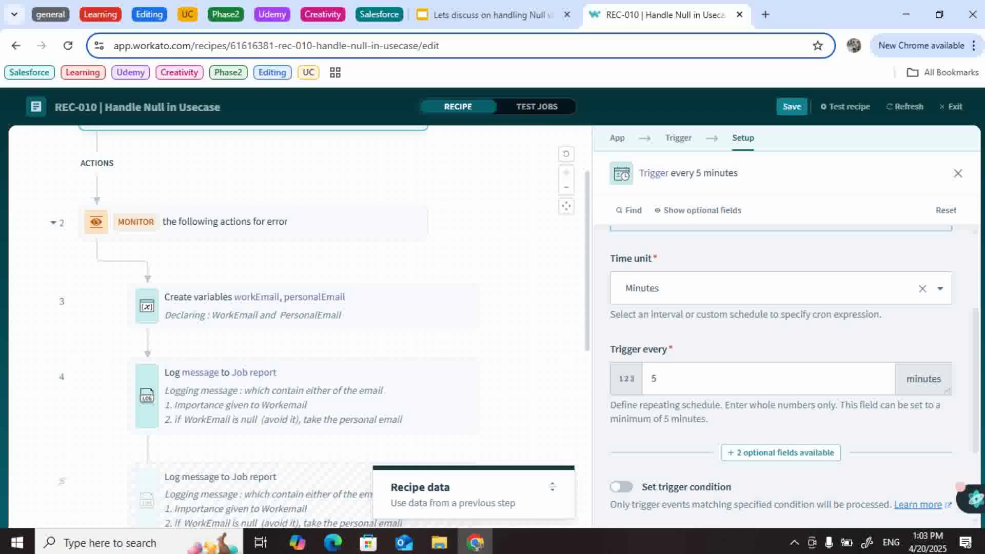
Step: Scroll the canvas down to the Monitor, Create variables and Log message steps
scroll(308, 302, down, 1)
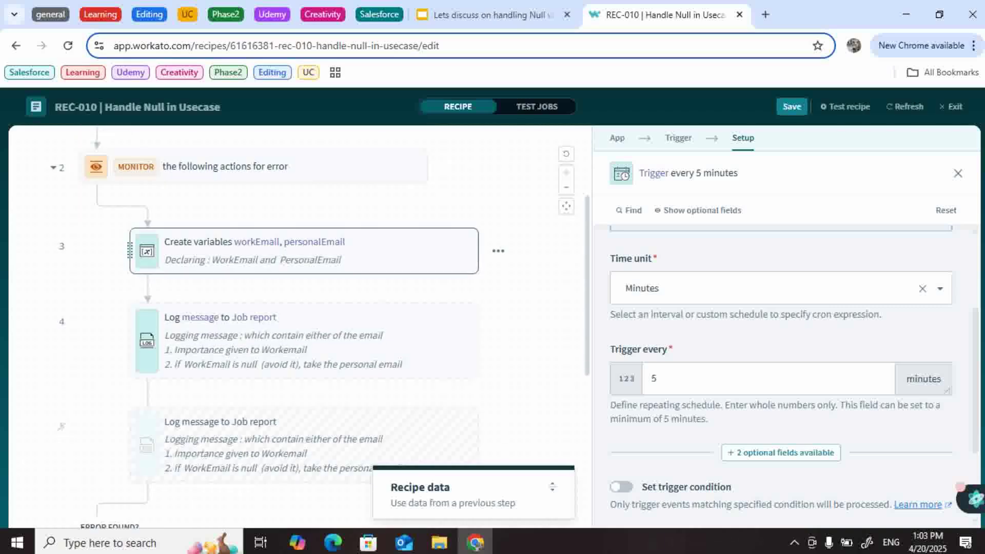
Step: Review the Create variables values, then show the Log message setup with its (workEmail or personalEmail)&.strip formula
click(307, 250)
scroll(780, 354, down, 2)
scroll(779, 353, up, 2)
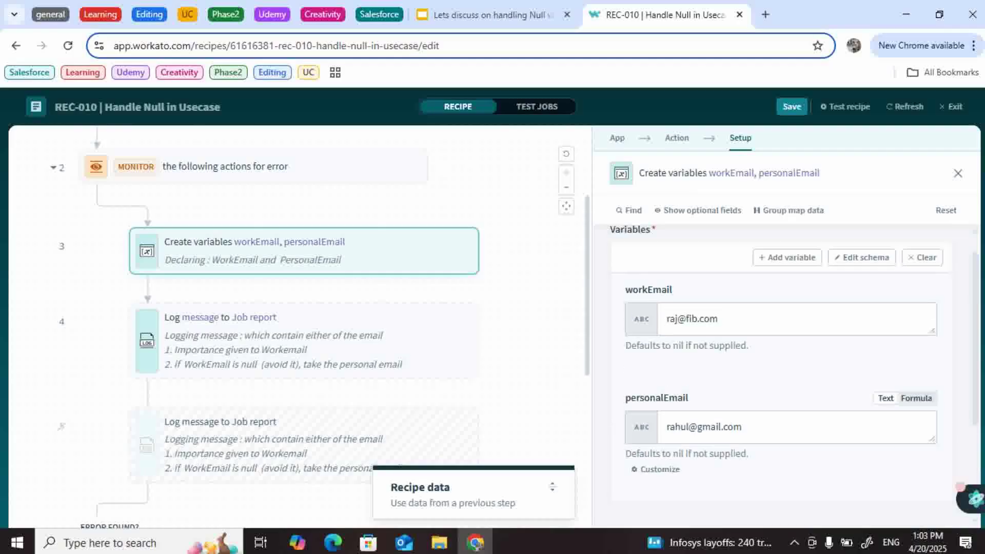
scroll(780, 354, down, 1)
scroll(780, 354, down, 1)
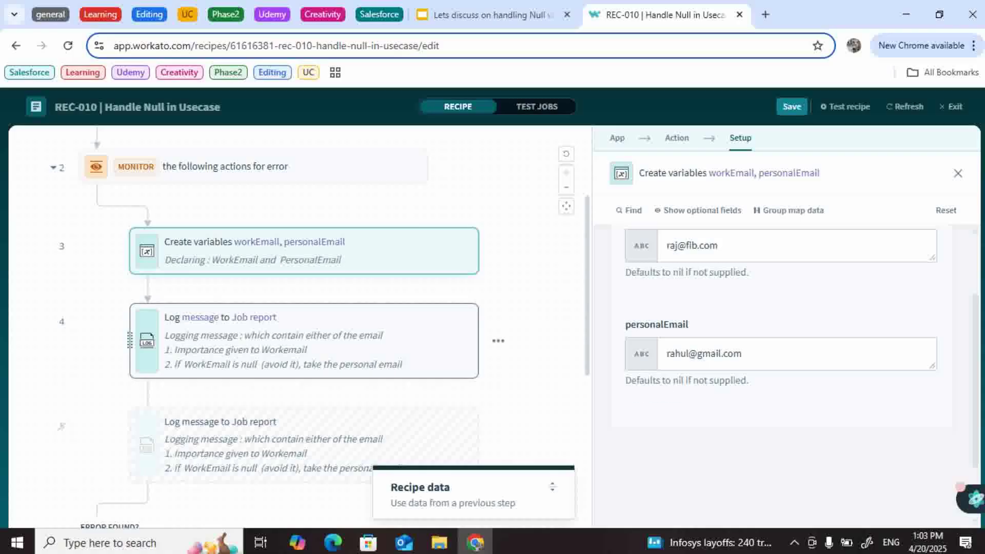
click(303, 341)
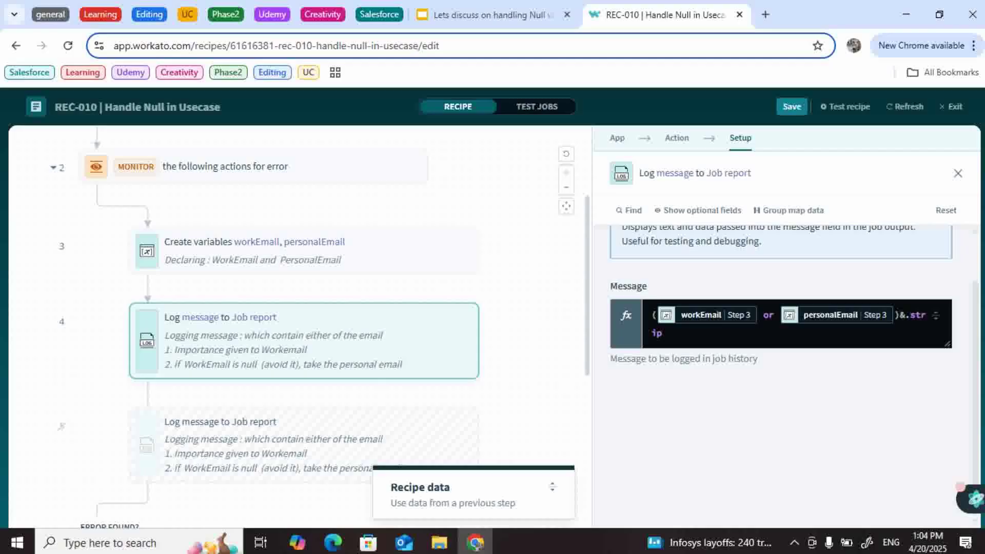
Step: Inspect the Log message formula, then close the step setup
mouse_move(703, 315)
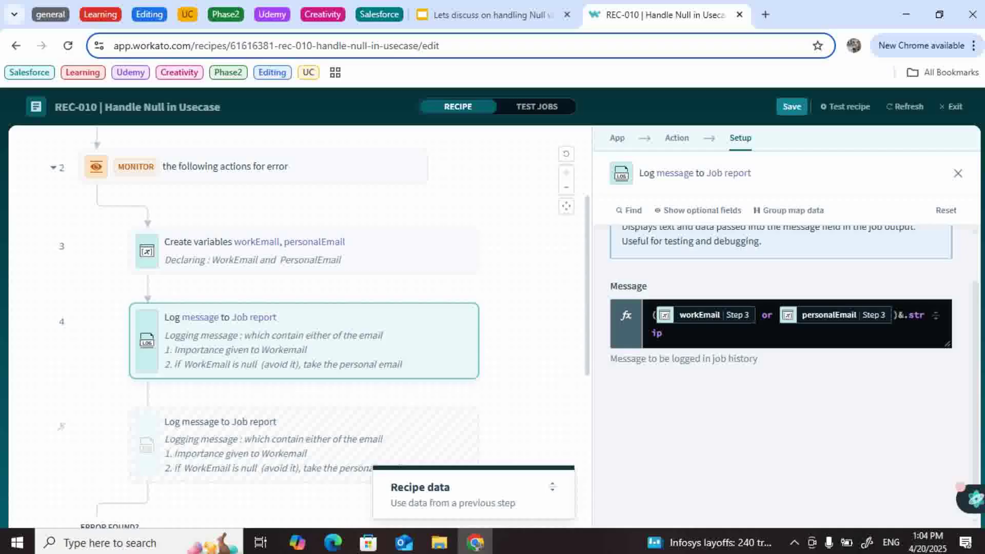
scroll(307, 308, down, 1)
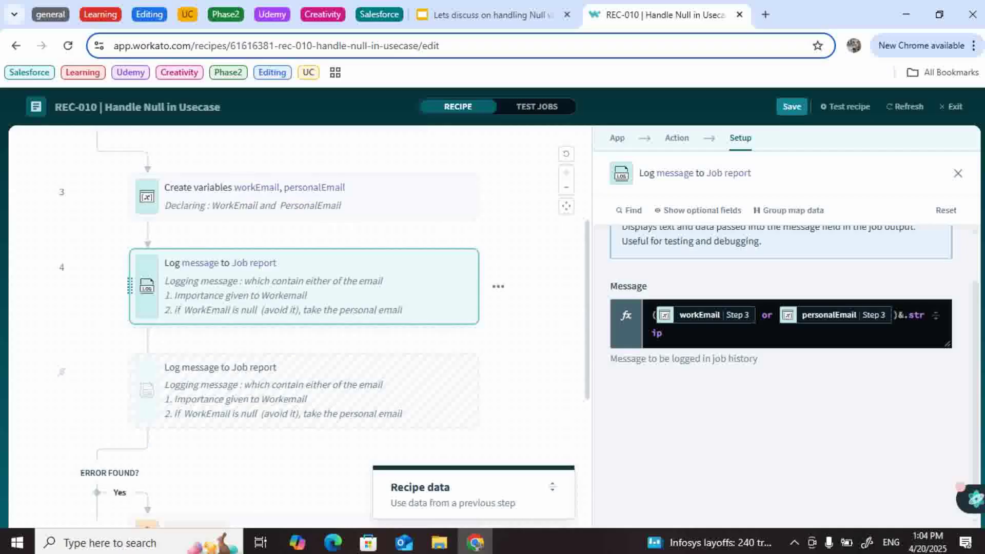
scroll(302, 308, up, 1)
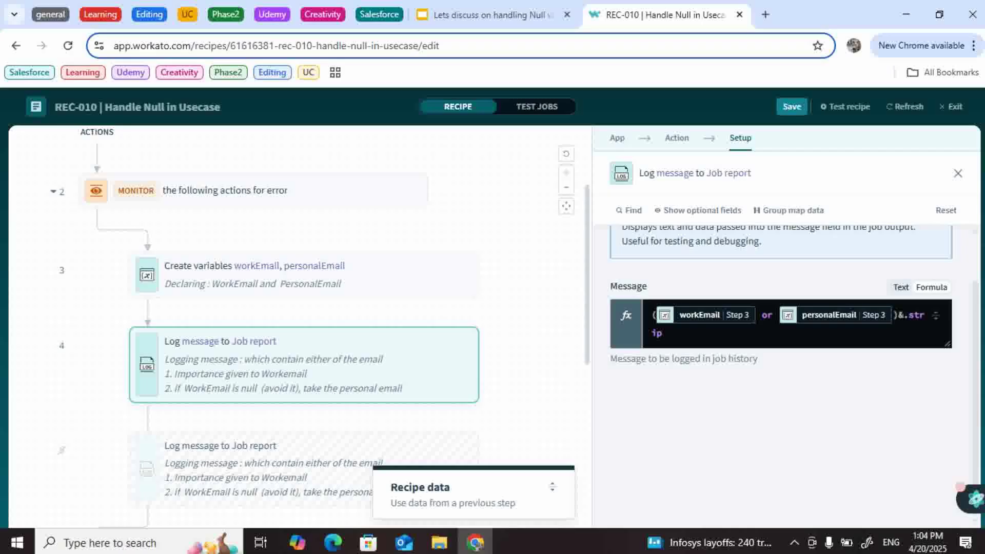
click(901, 315)
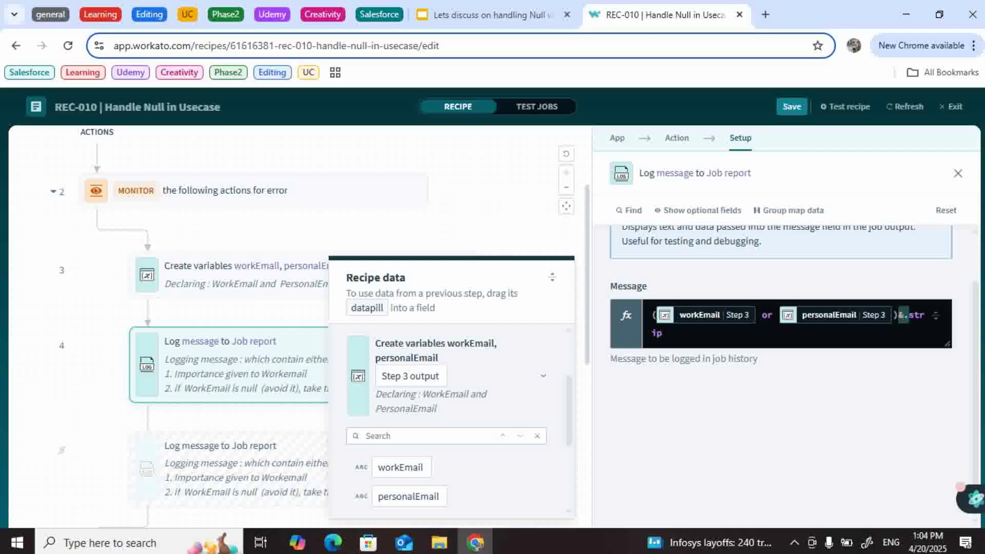
key(Escape)
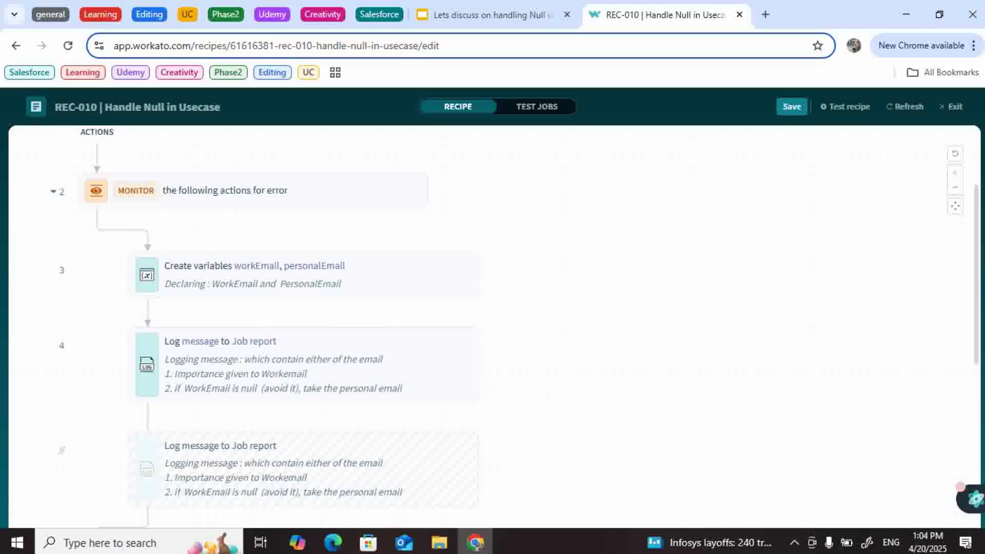
Step: Run a test job and confirm the Log message step output the work email
click(845, 106)
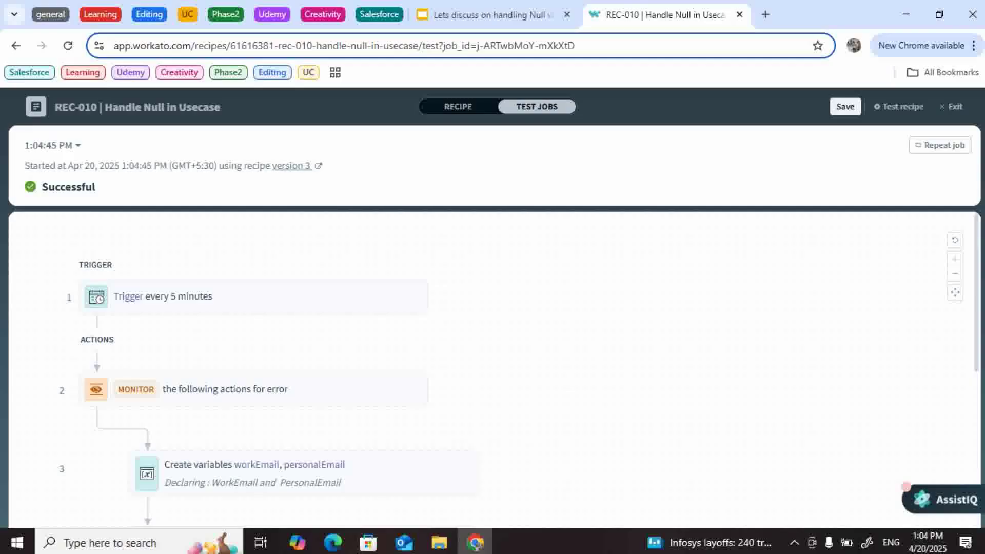
scroll(492, 370, down, 2)
click(302, 358)
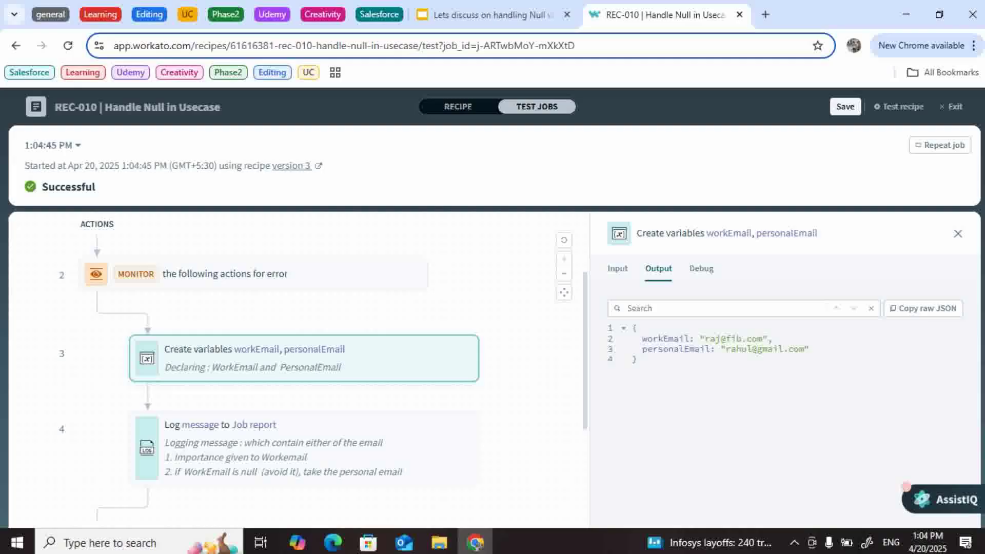
scroll(308, 369, down, 2)
click(303, 351)
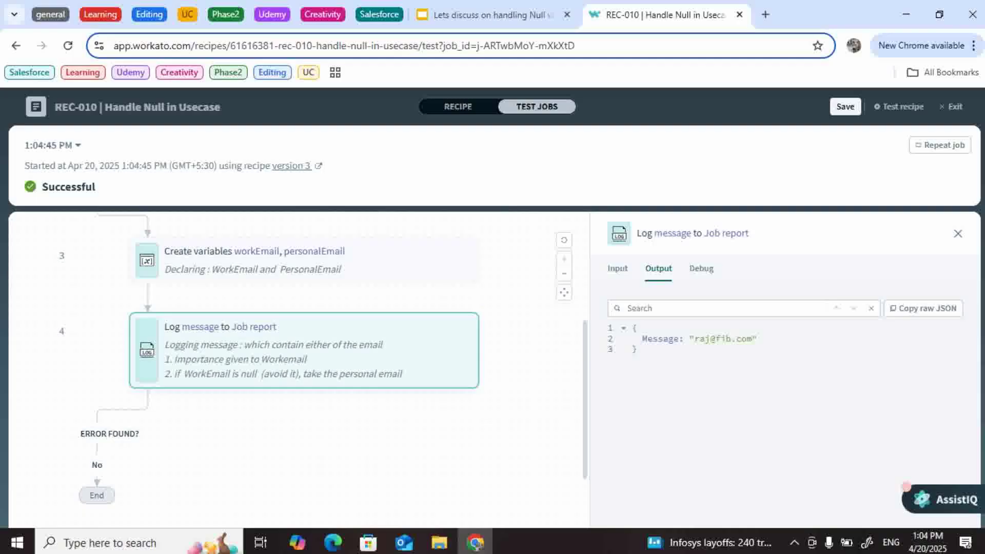
drag(694, 339, 752, 339)
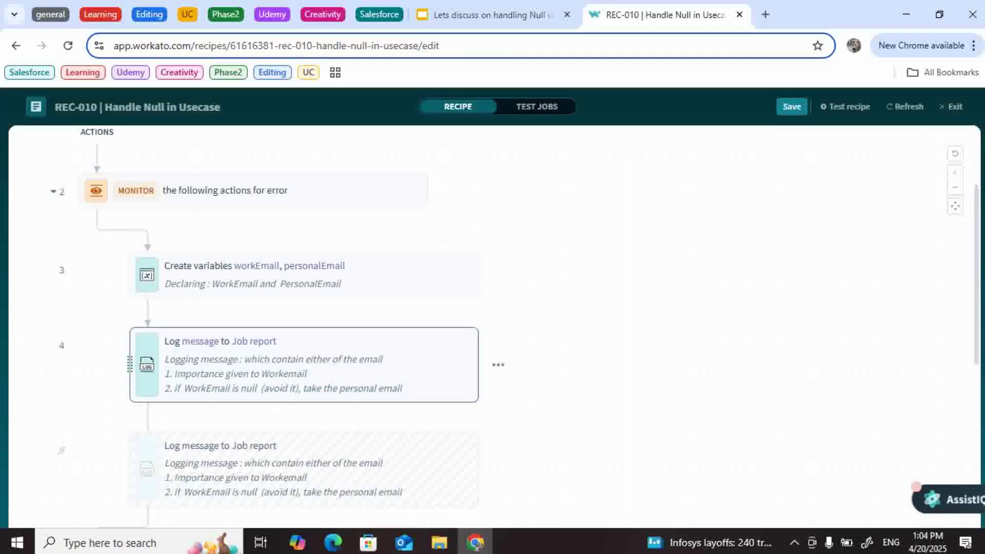
Step: Clear the workEmail value in the Create variables step
scroll(308, 333, down, 2)
click(302, 181)
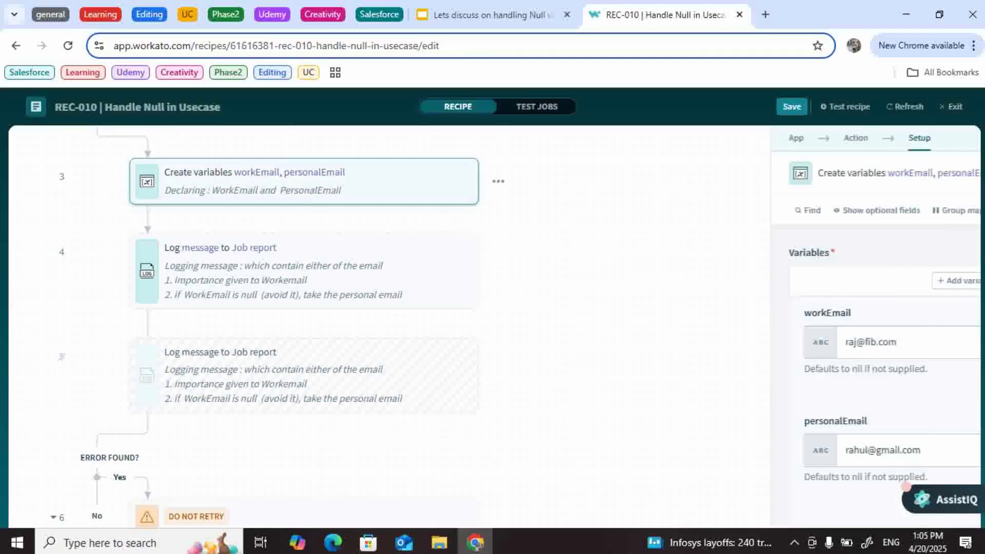
drag(676, 342, 718, 342)
key(ctrl+a)
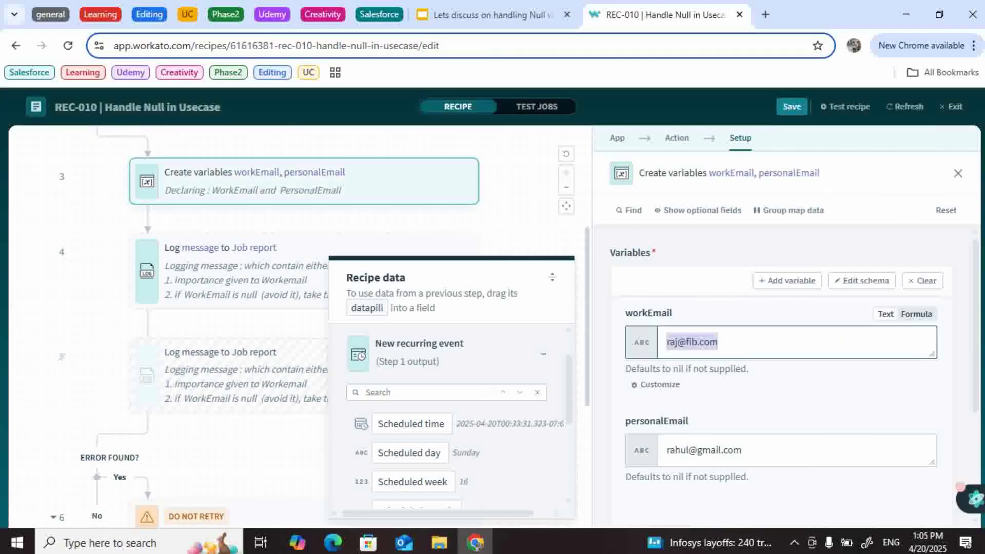
key(BackSpace)
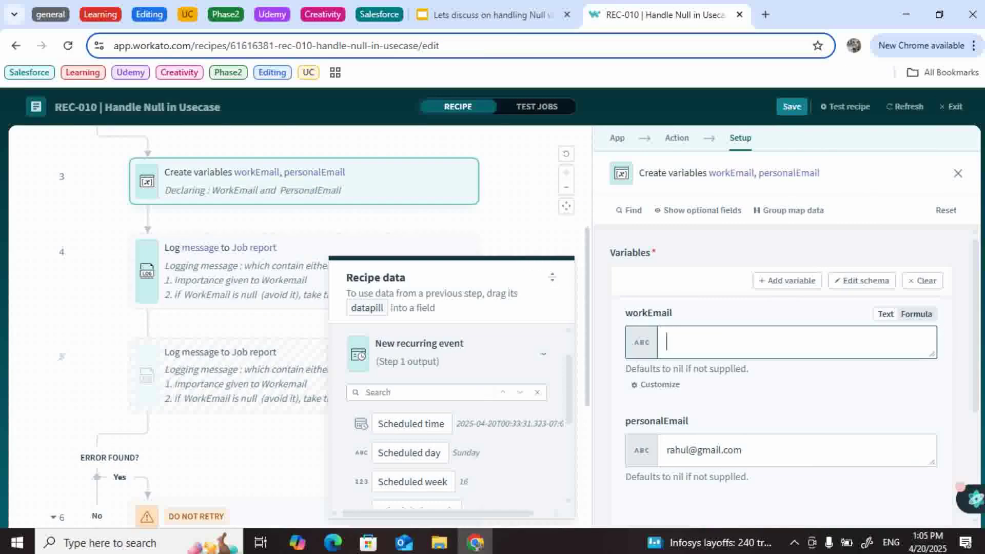
key(Escape)
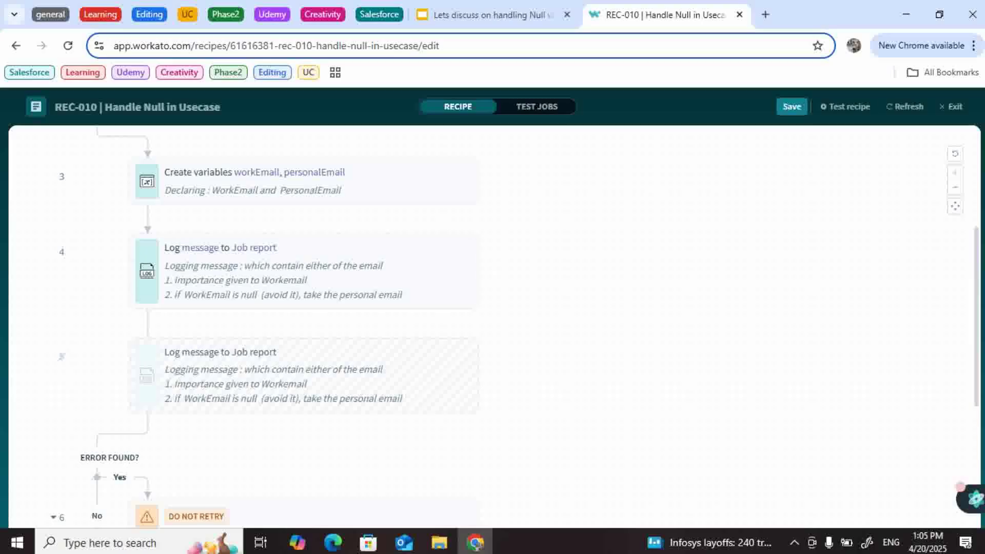
Step: Run a new test job and confirm the personal email is logged as the fallback
click(845, 106)
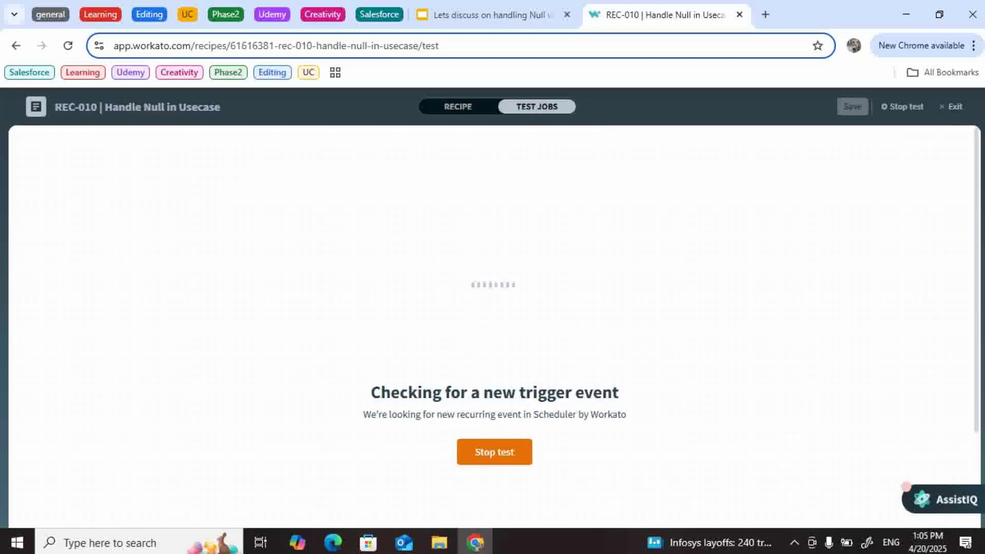
scroll(493, 370, down, 3)
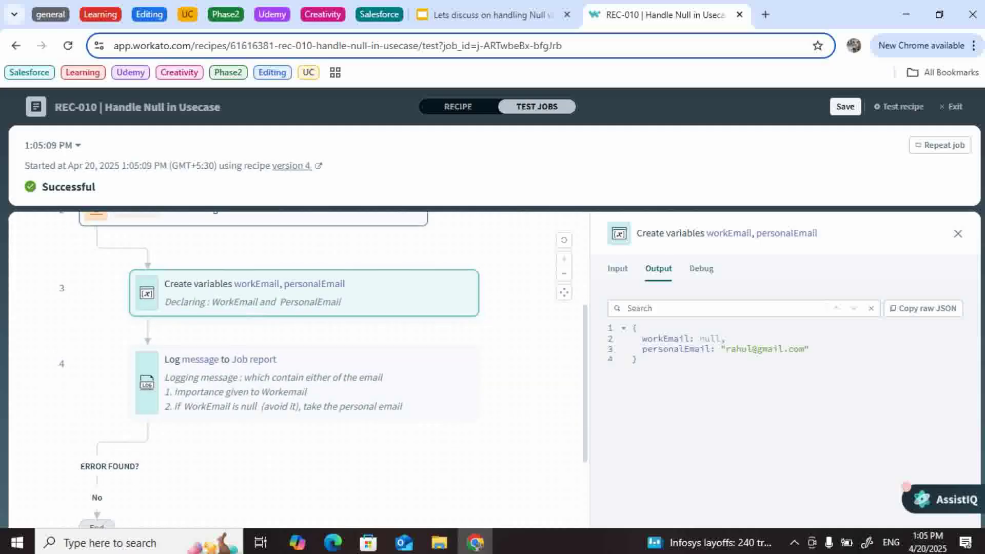
click(304, 381)
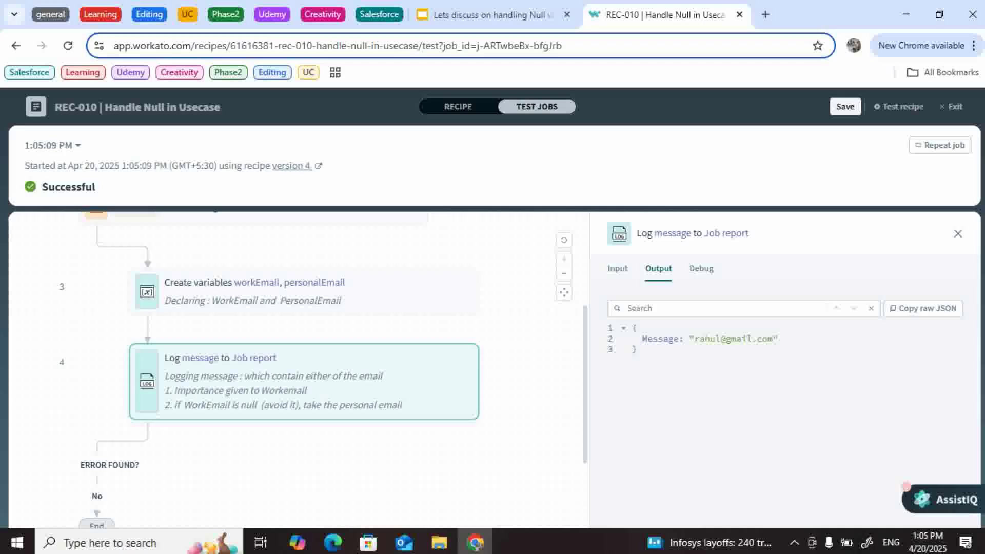
drag(695, 338, 773, 338)
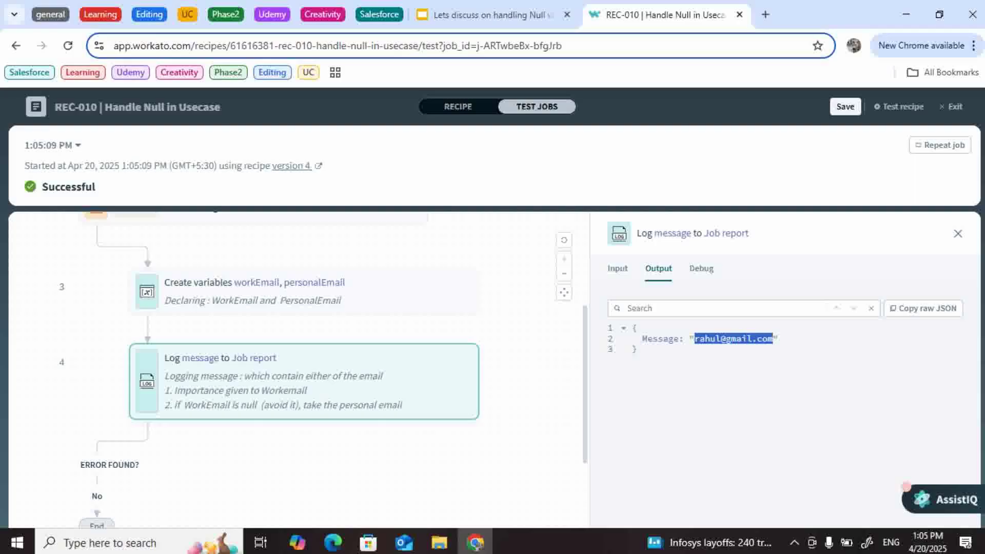
click(458, 107)
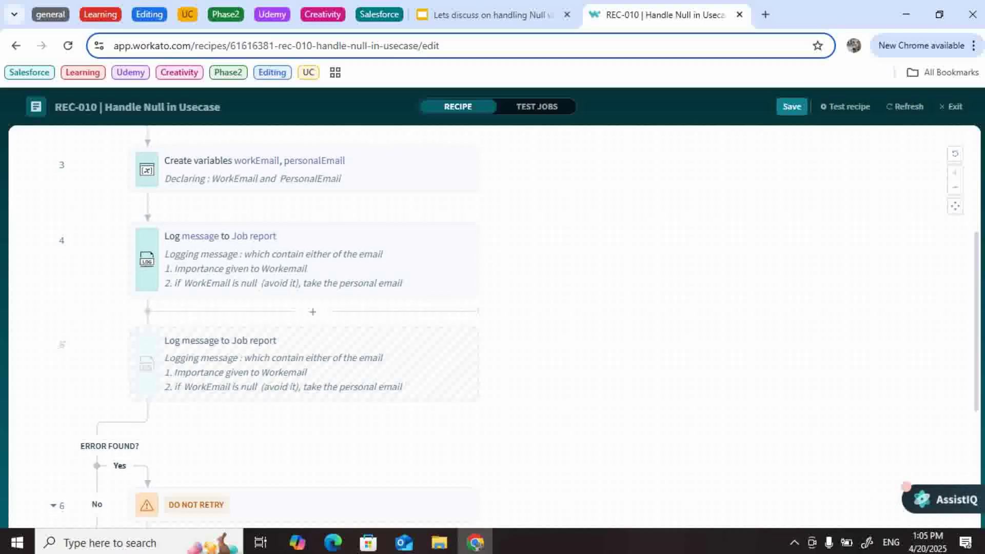
Step: Reactivate the skipped duplicate Log message step 5
click(312, 312)
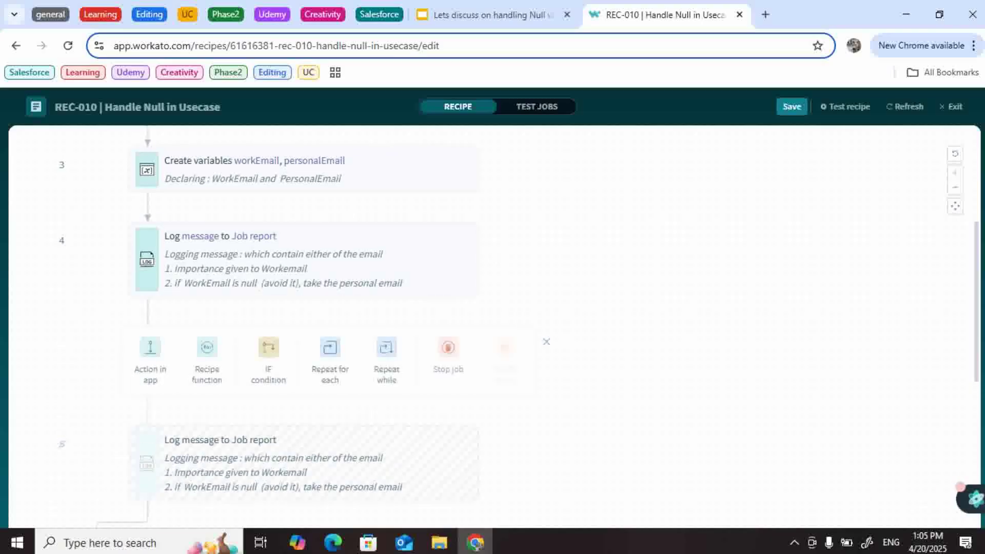
click(546, 342)
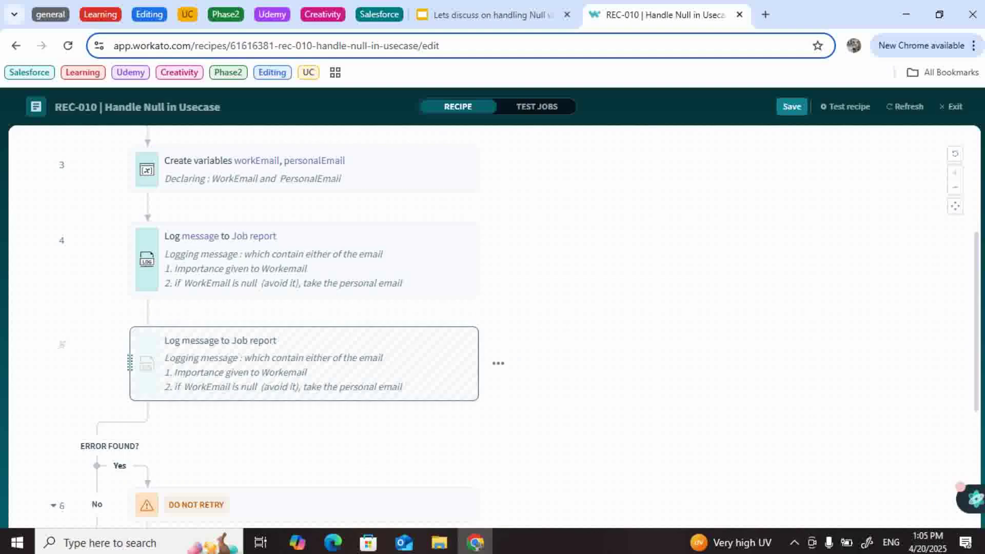
click(436, 359)
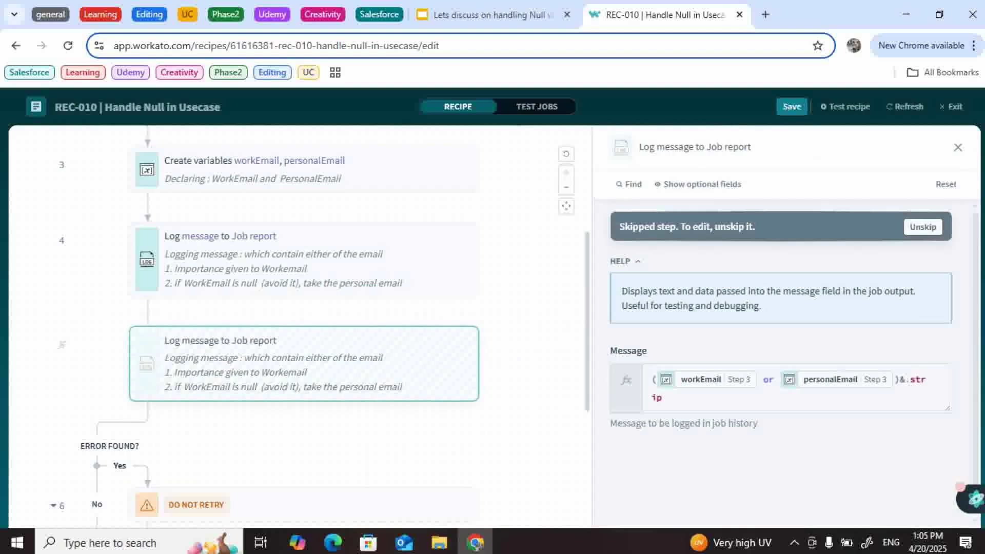
click(923, 222)
Step: Replace the strip and 'or' in step 5's formula with a .present? ? check
click(661, 388)
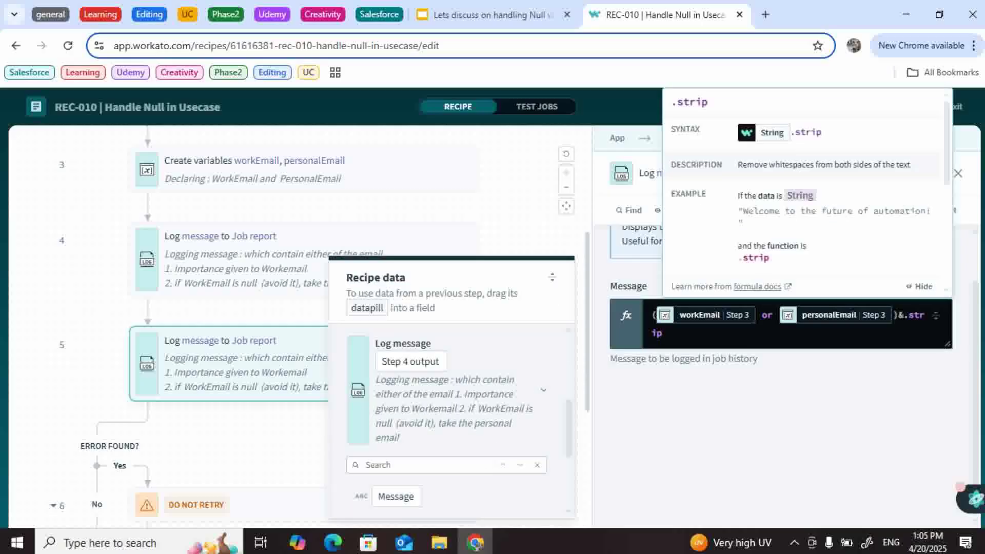
key(BackSpace)
key(BackSpace)
key(BackSpace)
key(BackSpace)
key(BackSpace)
key(BackSpace)
key(BackSpace)
key(BackSpace)
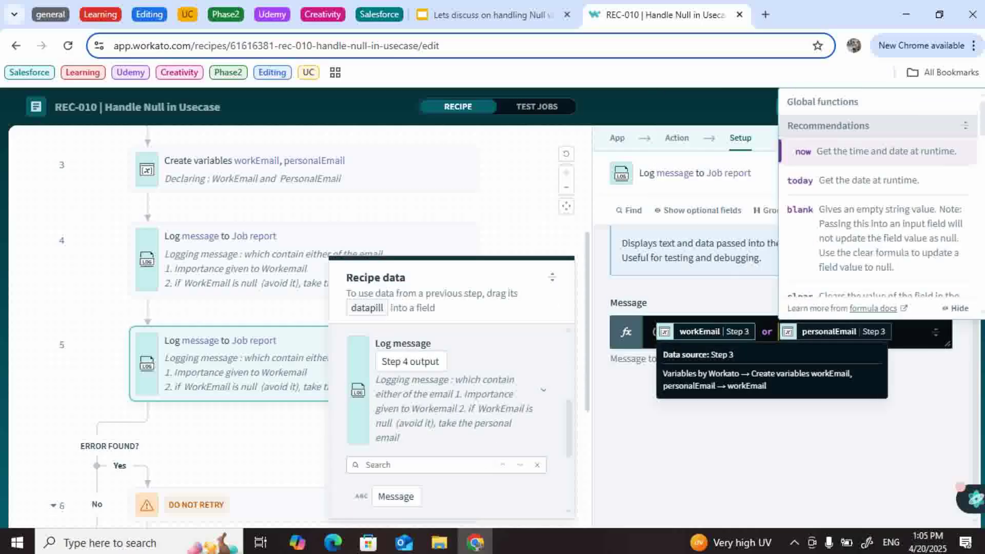
key(BackSpace)
key(BackSpace)
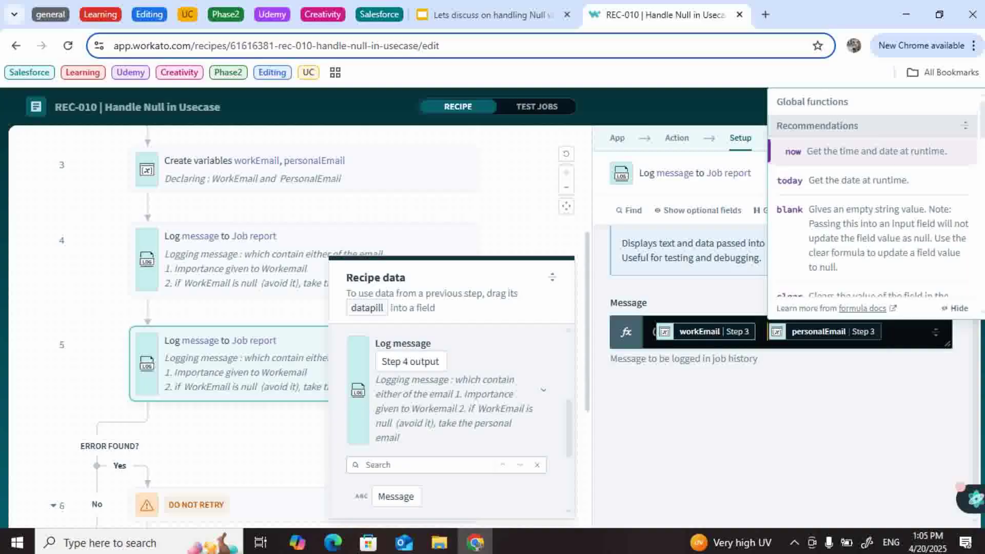
text(.)
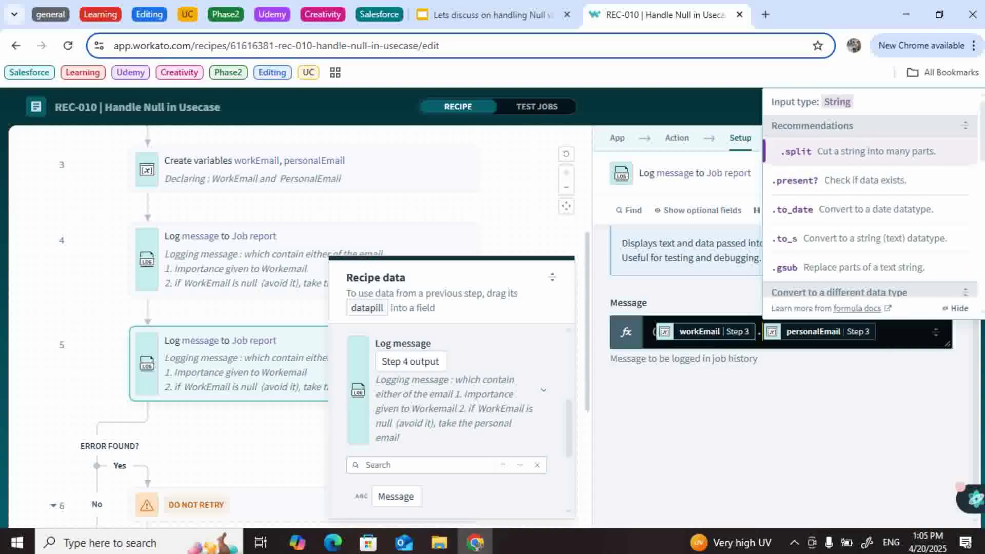
text(pre)
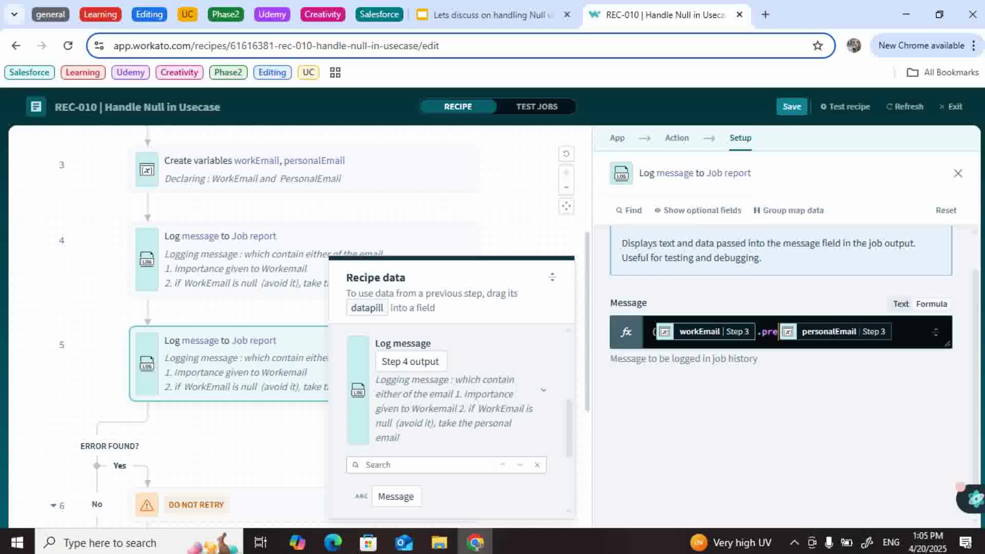
text(se)
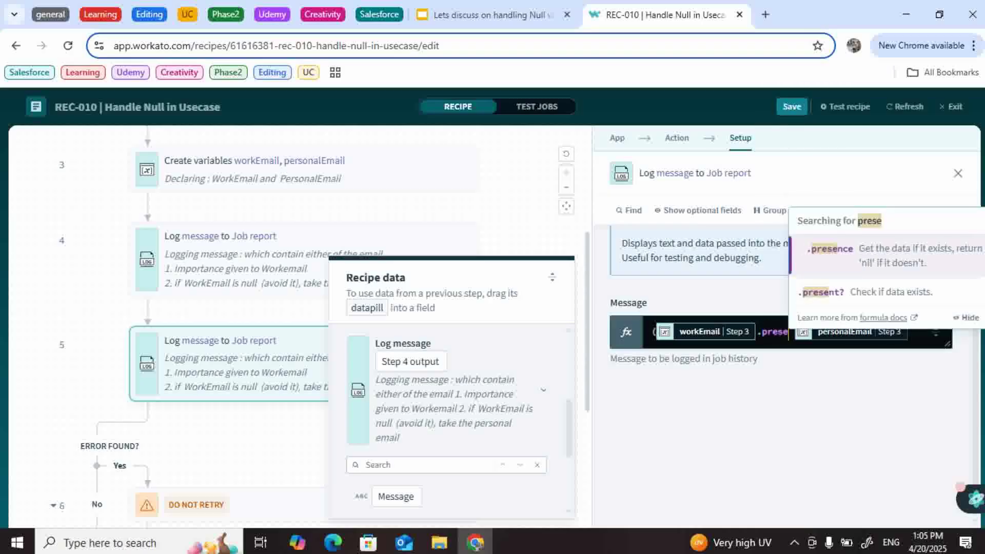
key(Down)
key(Return)
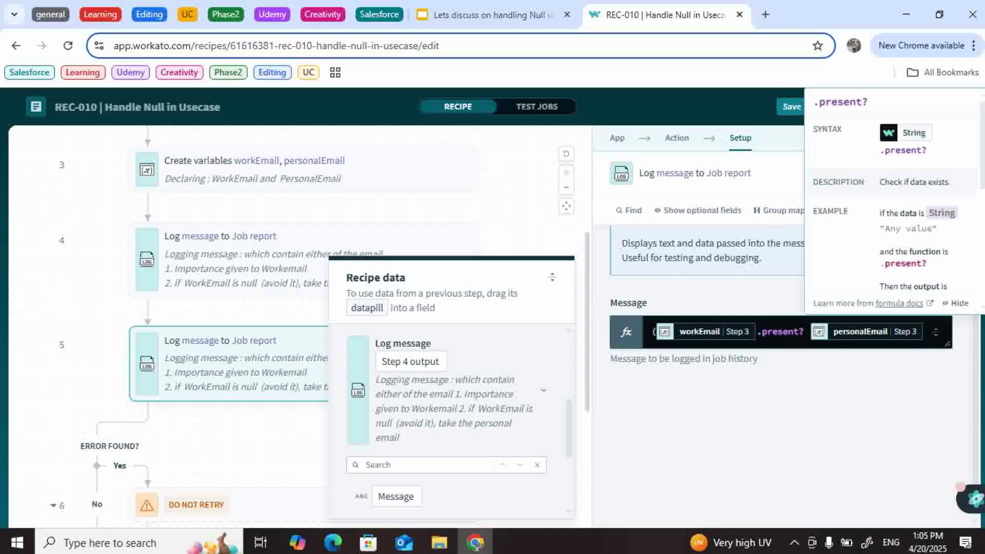
text(?)
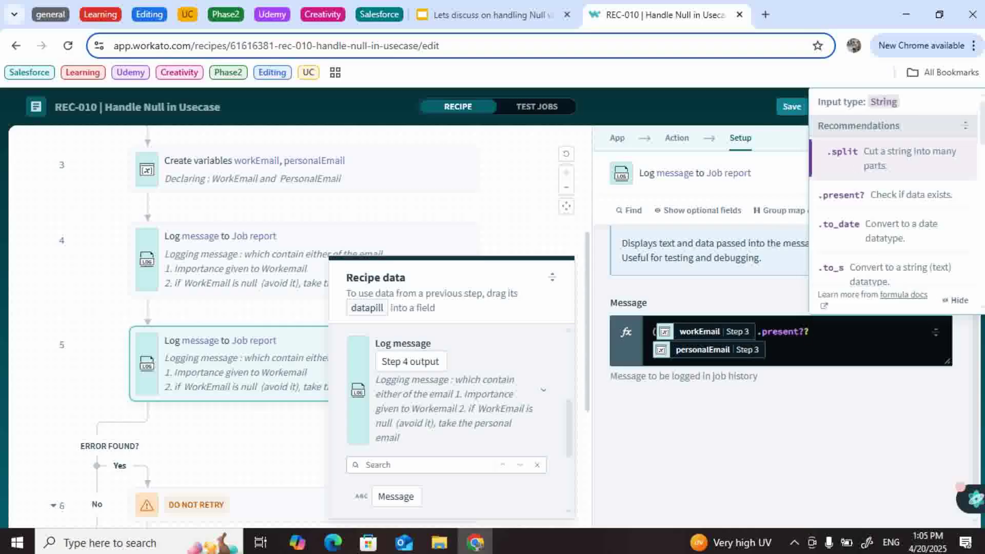
Step: Insert workEmail before personalEmail and close the bracket to finish the conditional
click(700, 331)
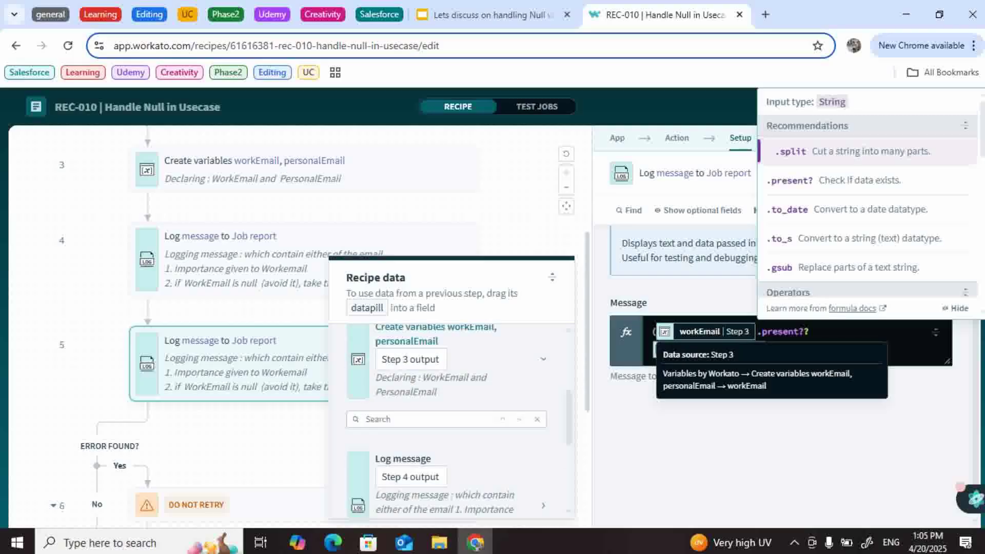
click(775, 350)
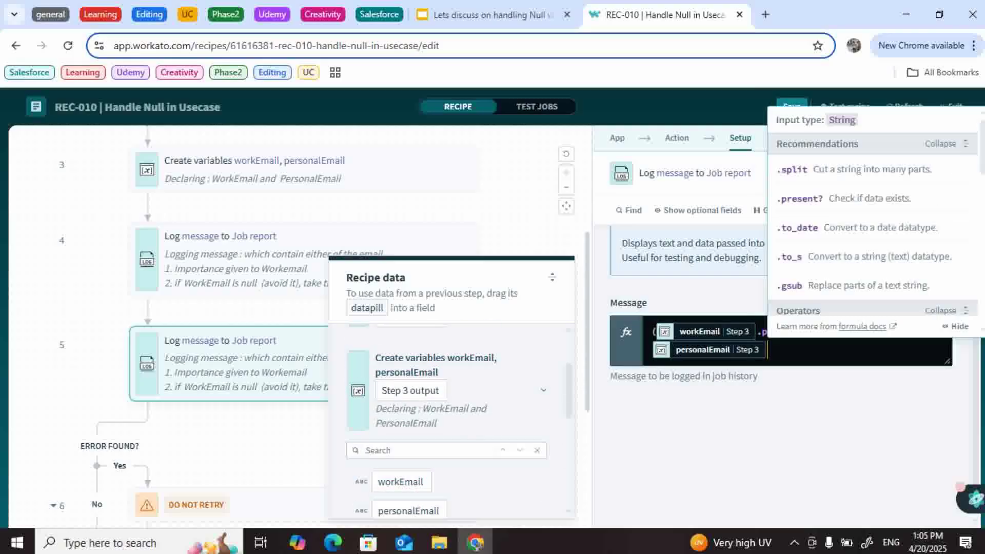
click(651, 350)
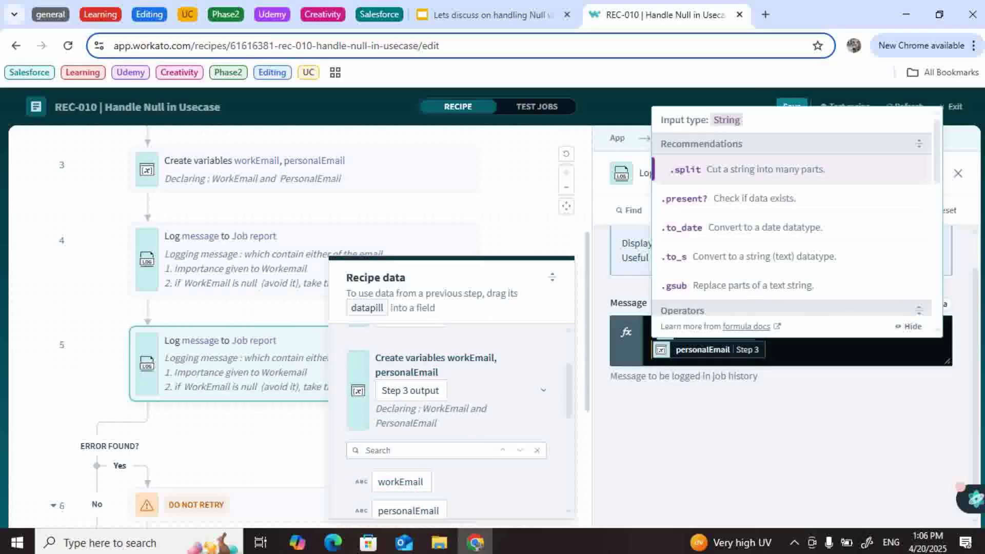
click(780, 425)
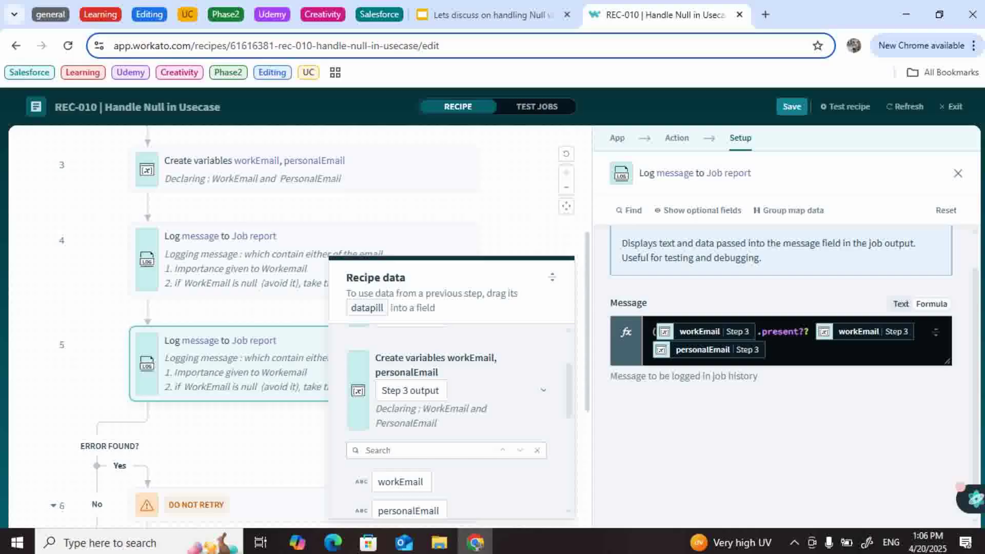
click(769, 350)
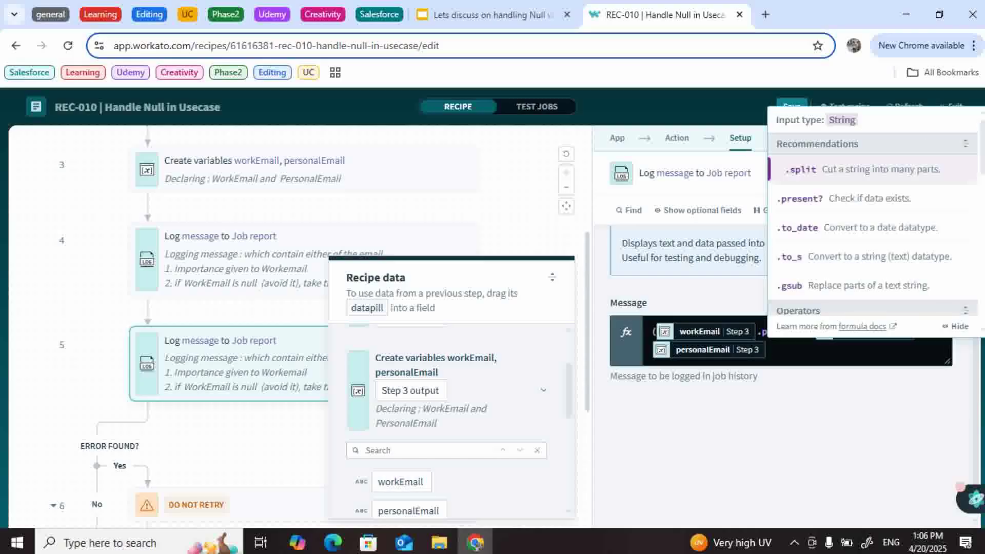
click(652, 350)
click(650, 333)
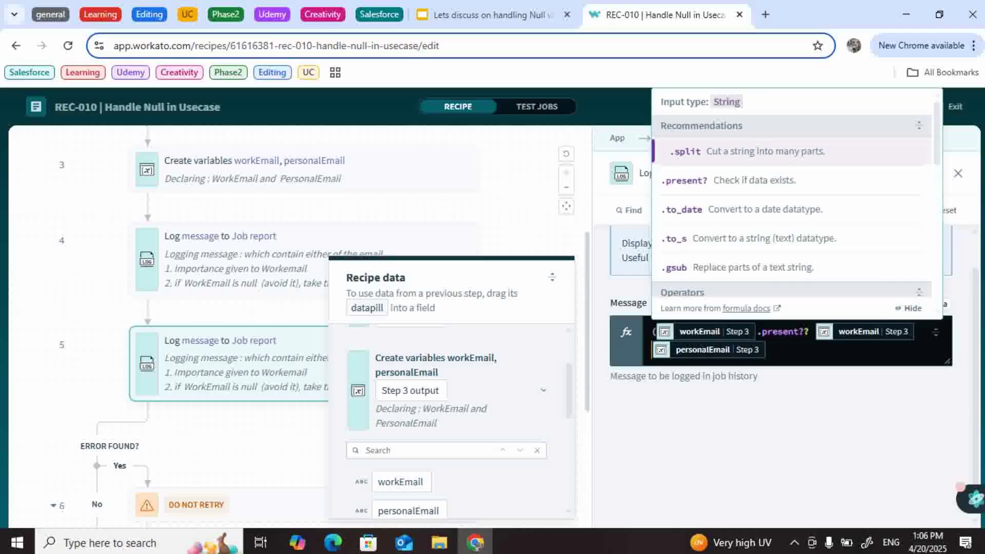
click(652, 350)
click(779, 425)
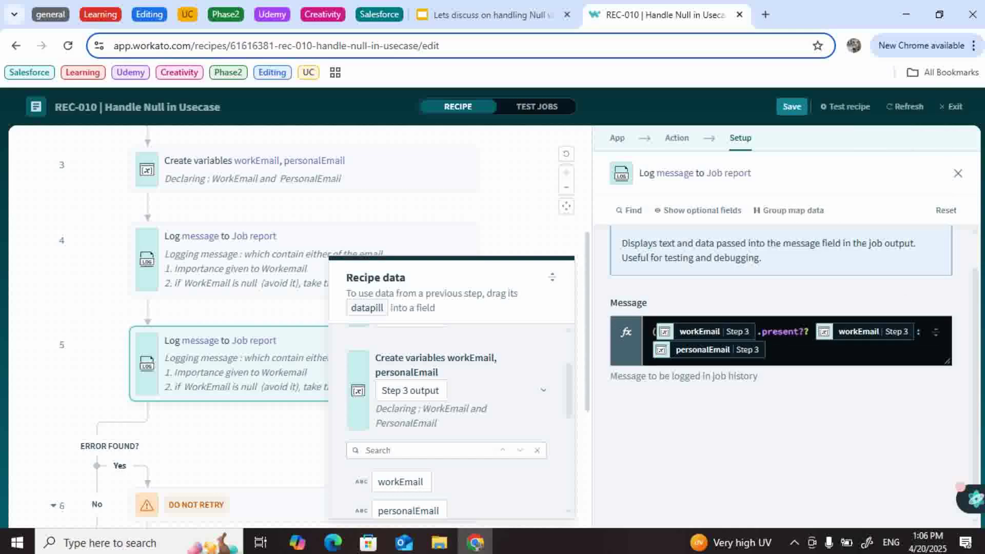
click(770, 350)
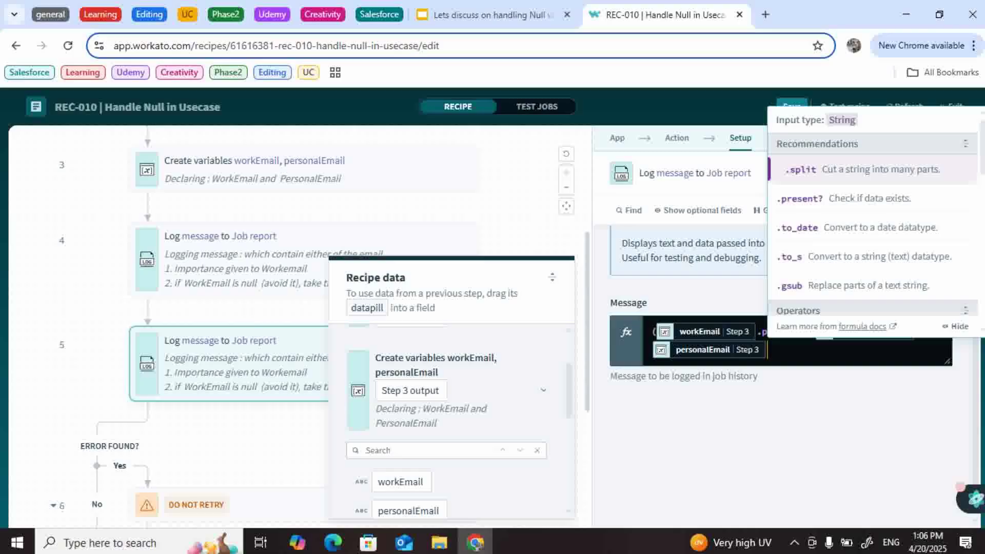
text())
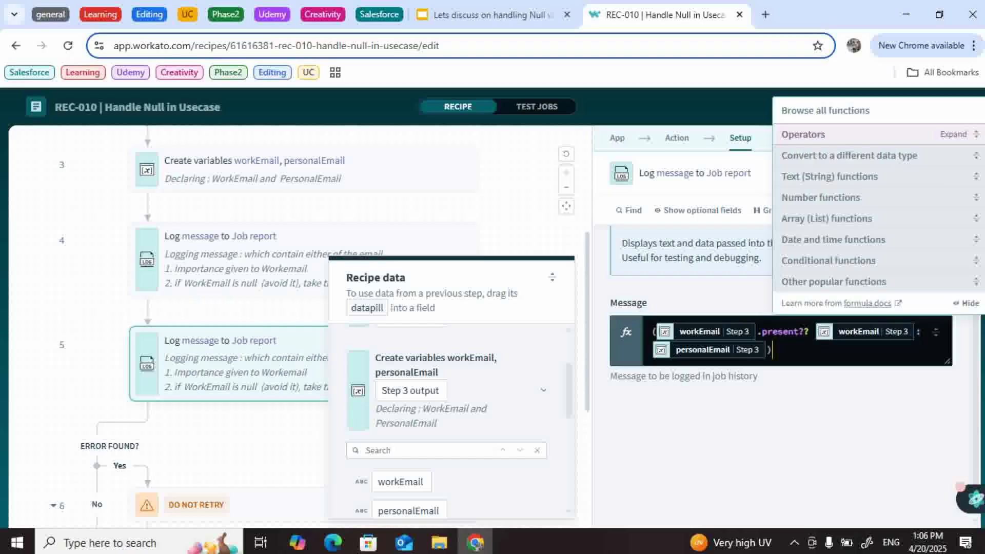
key(Escape)
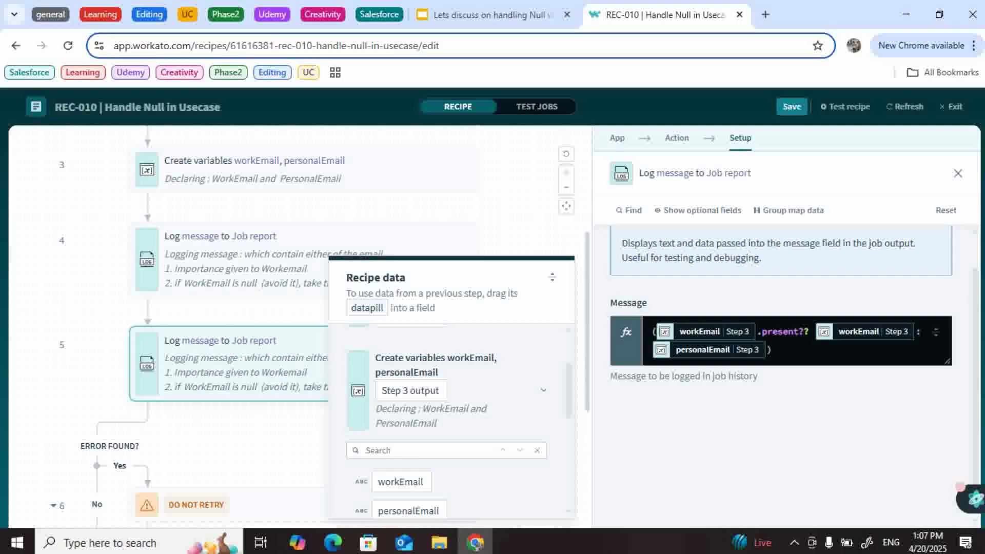
Step: Run a test job and confirm steps 4 and 5 each logged an email address
click(846, 107)
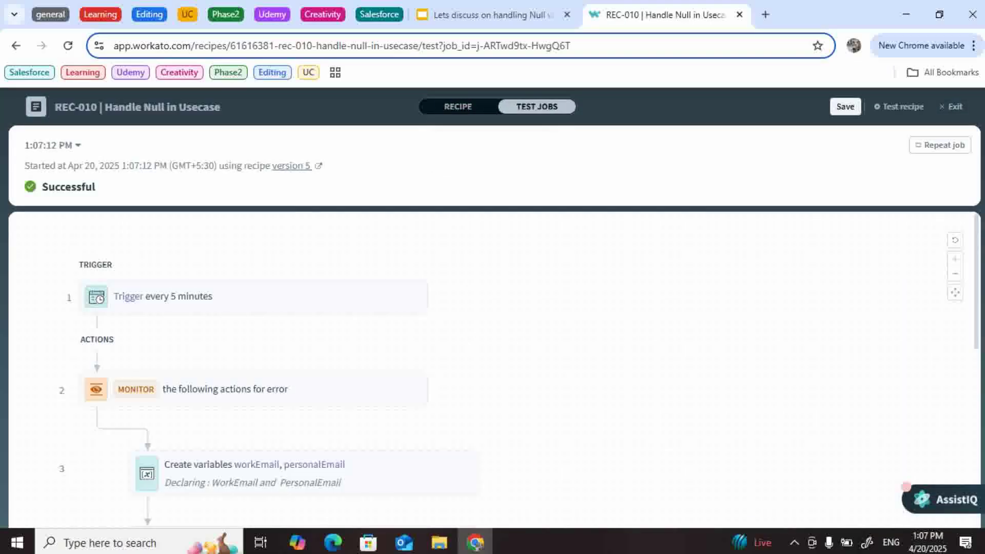
scroll(302, 359, down, 5)
click(303, 316)
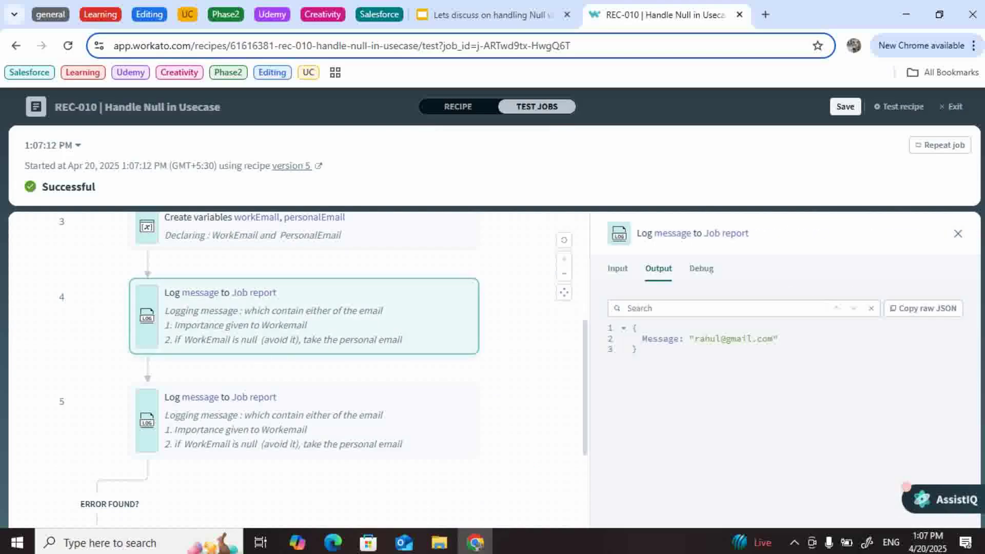
scroll(302, 359, down, 3)
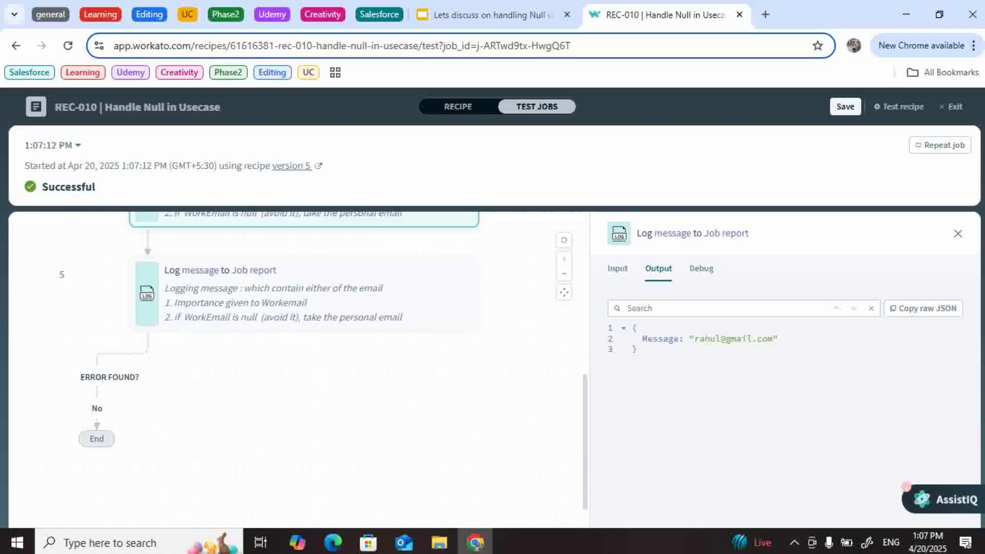
click(303, 272)
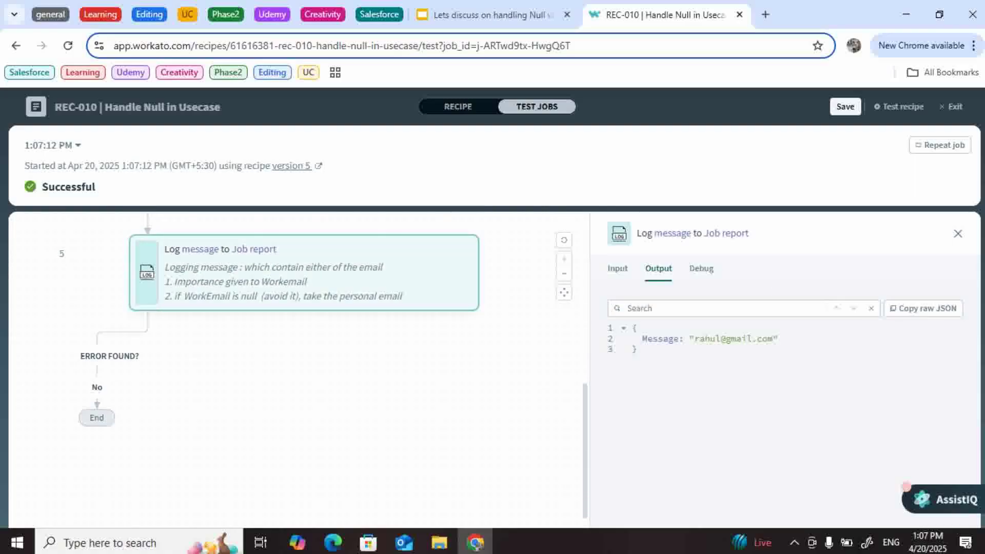
scroll(303, 334, up, 1)
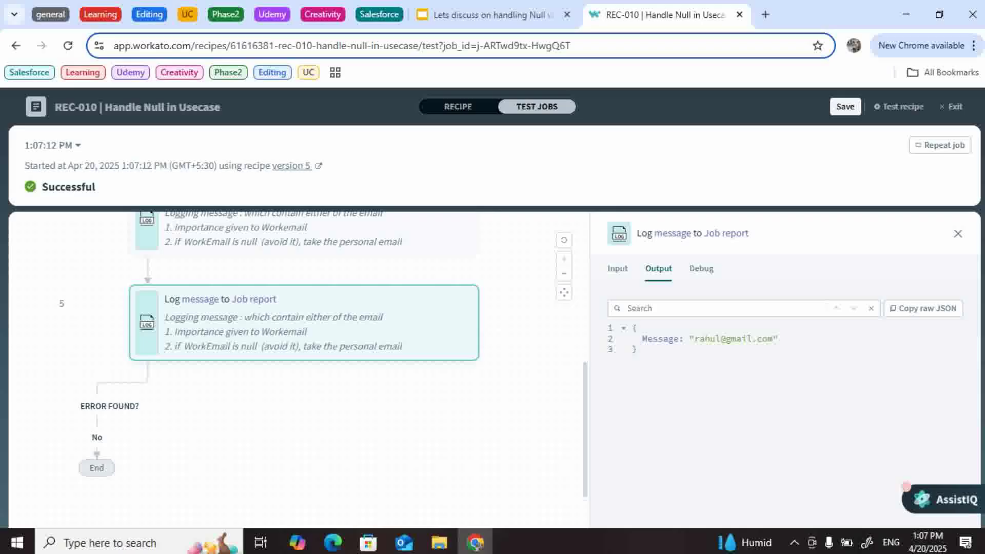
click(458, 107)
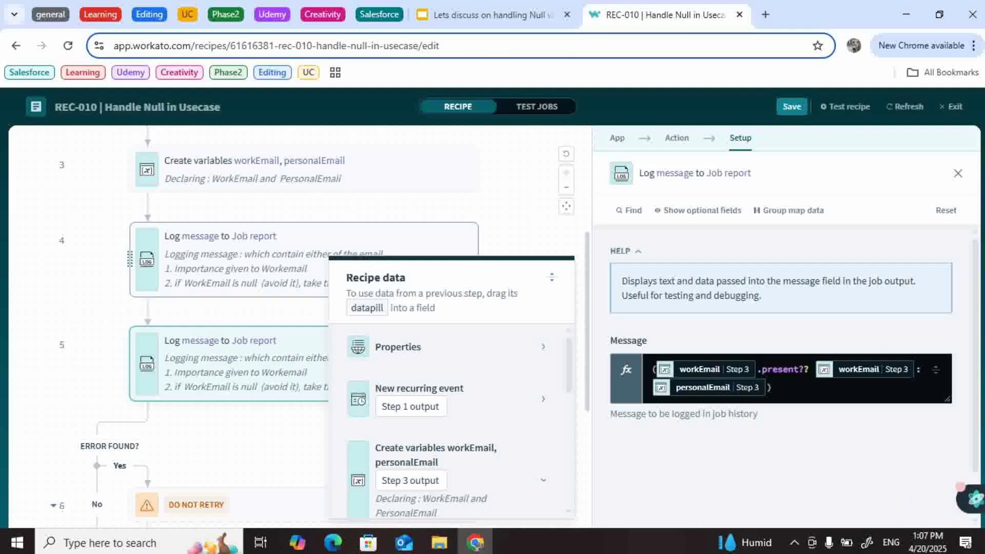
Step: Cut step 4's formula down to workEmail, removing the strip, fallback and opening bracket
click(246, 260)
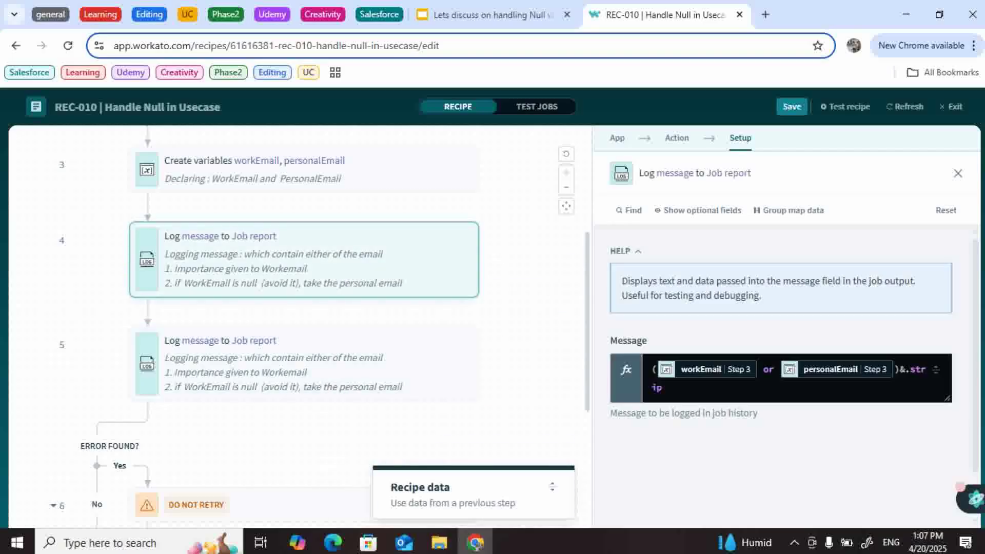
scroll(319, 327, down, 1)
scroll(319, 328, up, 2)
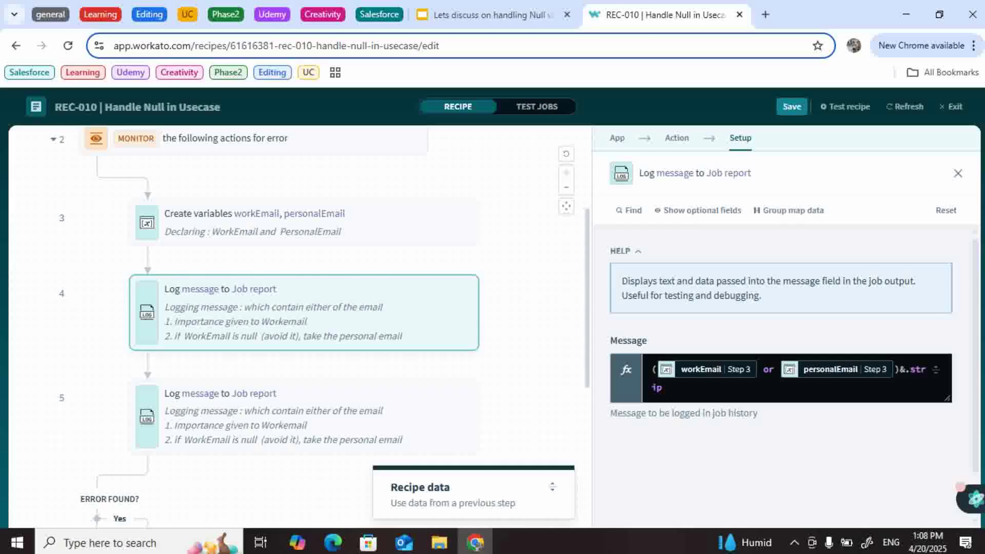
scroll(320, 313, down, 1)
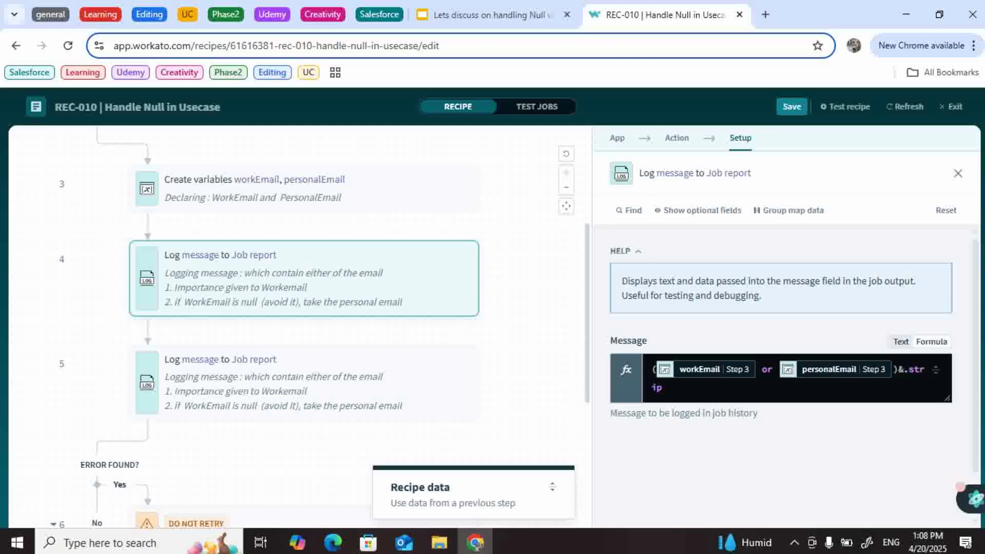
key(BackSpace)
key(BackSpace)
key(BackSpace)
key(BackSpace)
key(BackSpace)
key(BackSpace)
key(BackSpace)
key(BackSpace)
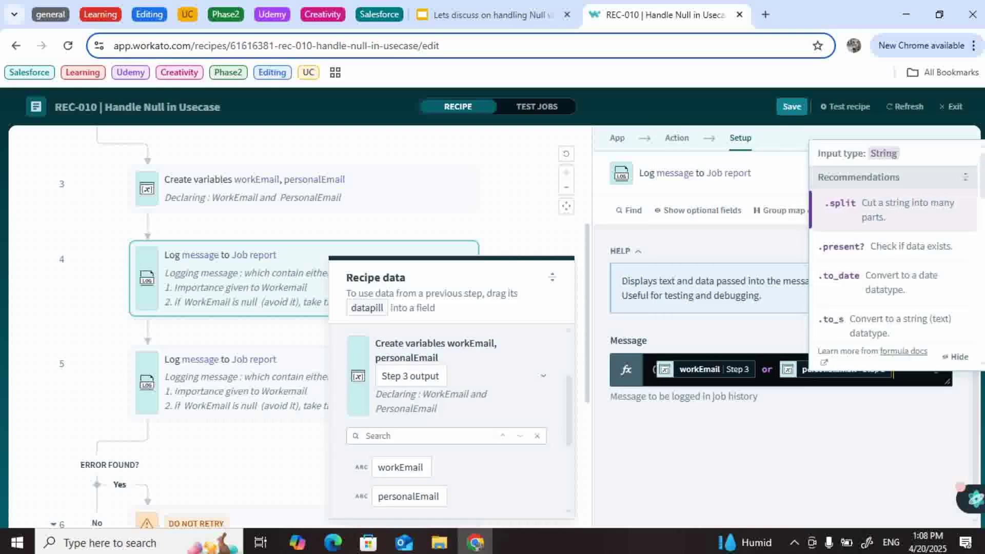
key(BackSpace)
key(BackSpace)
key(BackSpace)
key(BackSpace)
key(BackSpace)
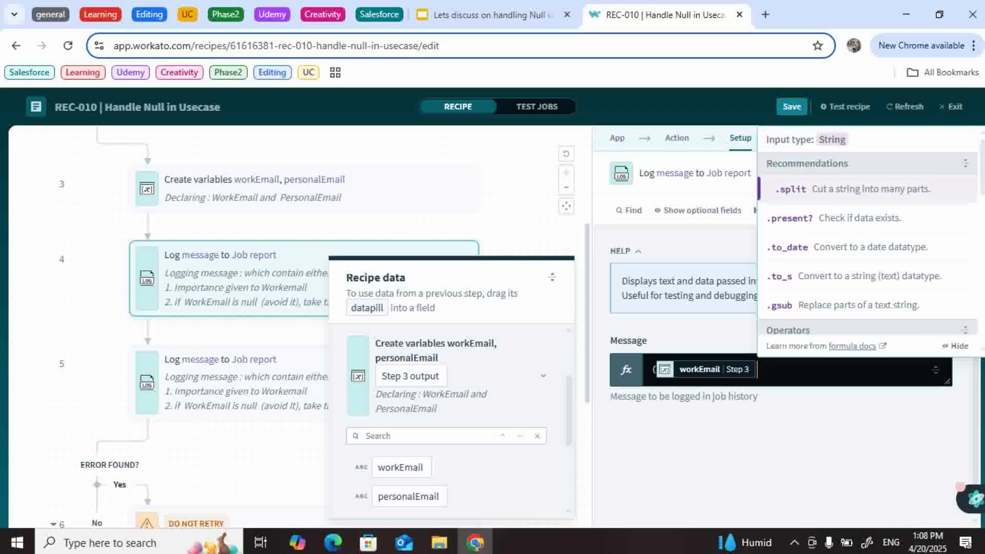
key(Left)
key(BackSpace)
key(End)
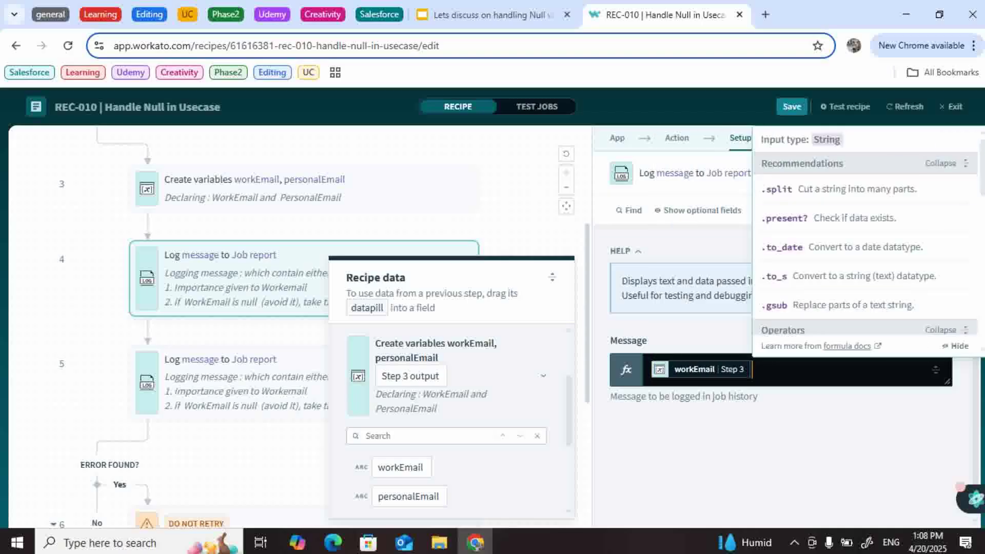
Step: Append &.presence to workEmail and run a test job
text(&)
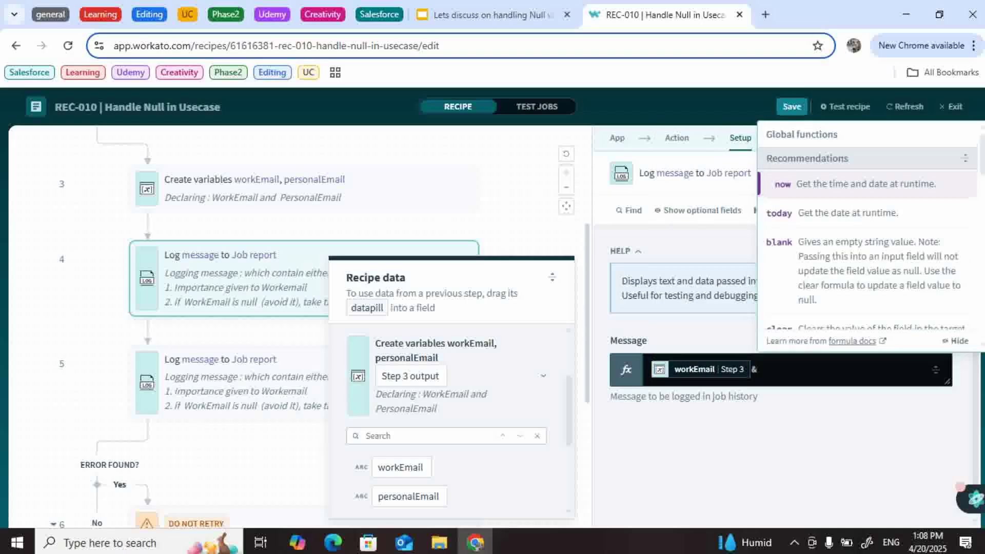
text(.presd)
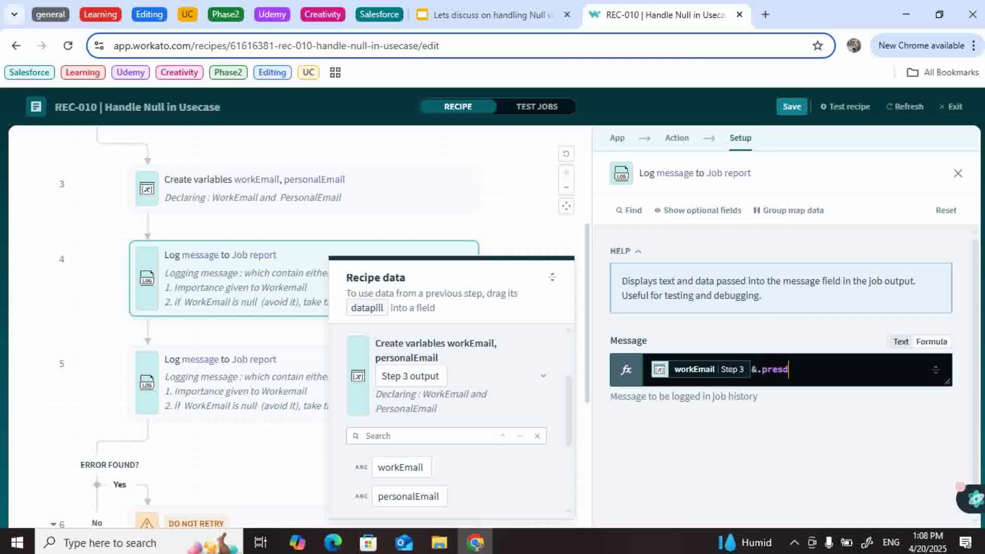
key(BackSpace)
key(Down)
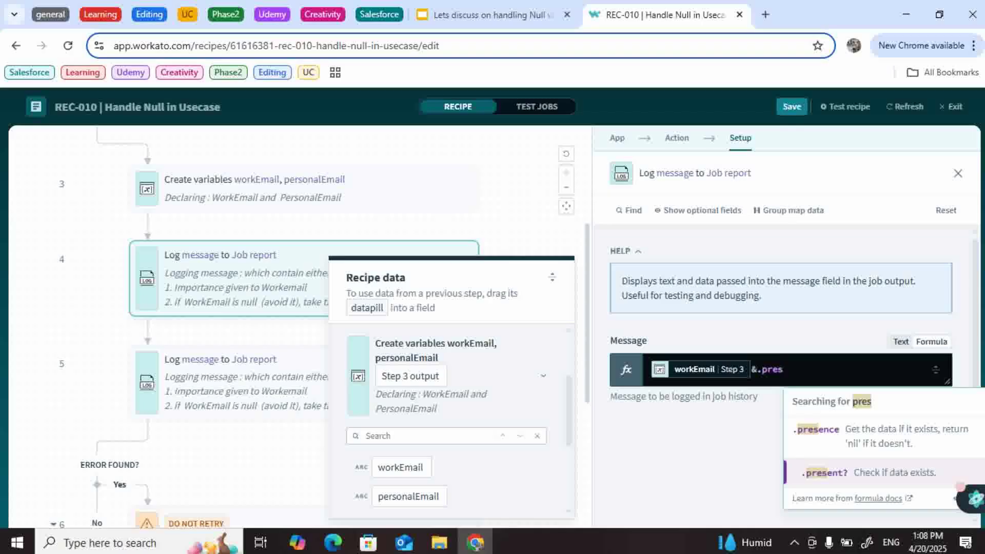
key(Up)
key(Return)
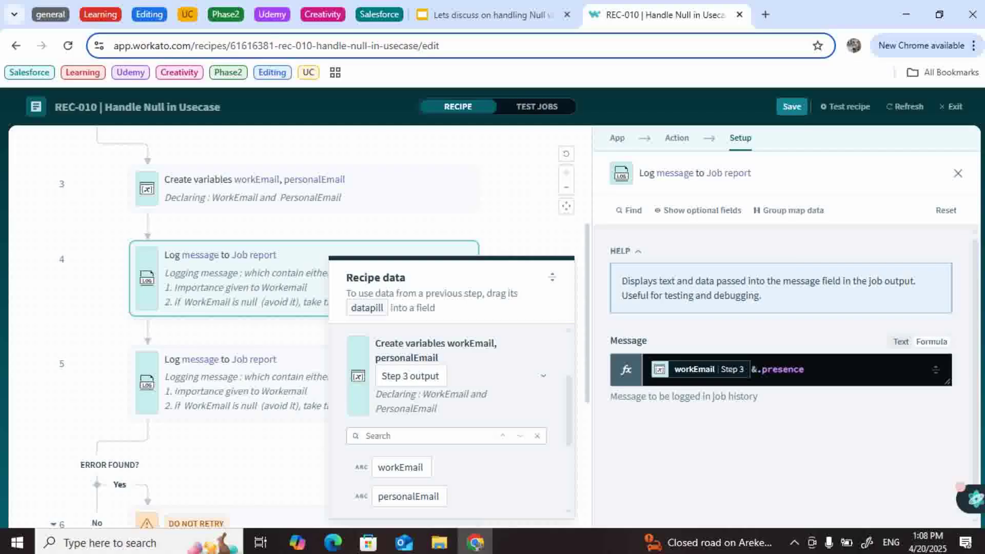
click(845, 106)
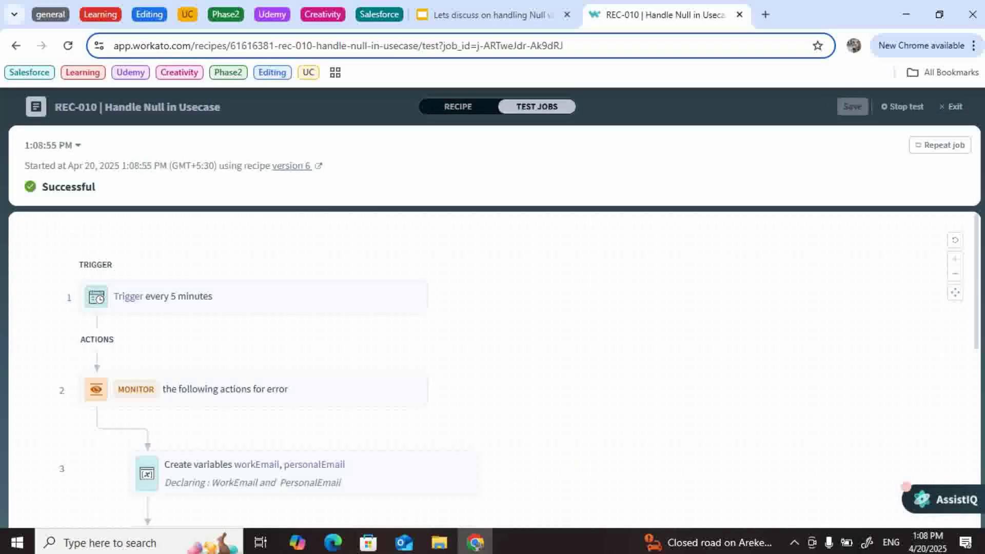
Step: Check step 4's test output and add a present? ? condition to its formula
scroll(492, 369, down, 3)
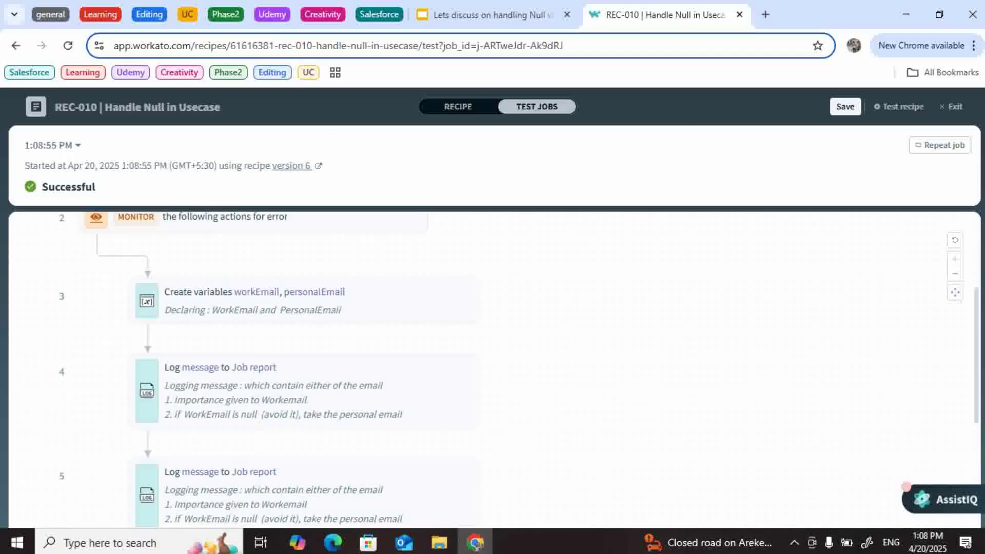
click(302, 377)
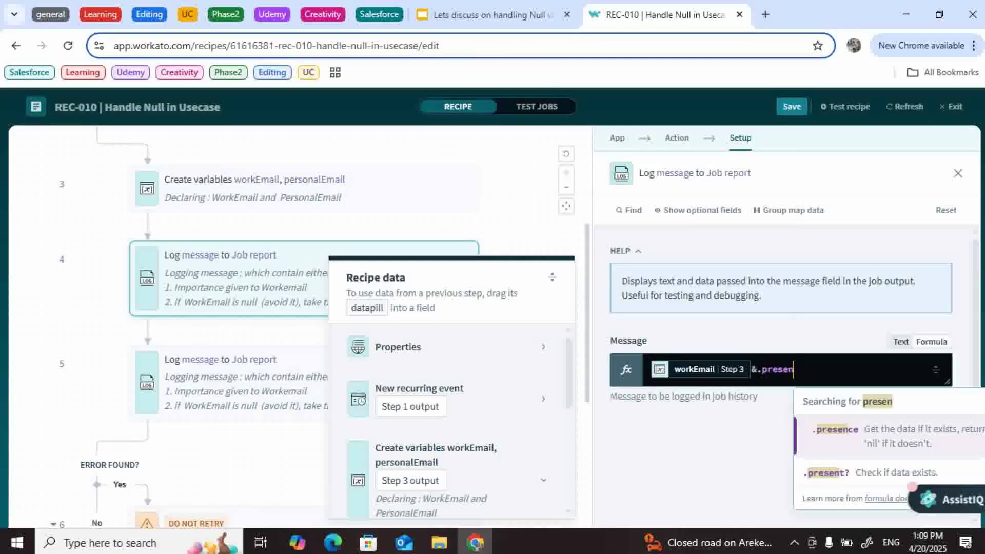
text(t)
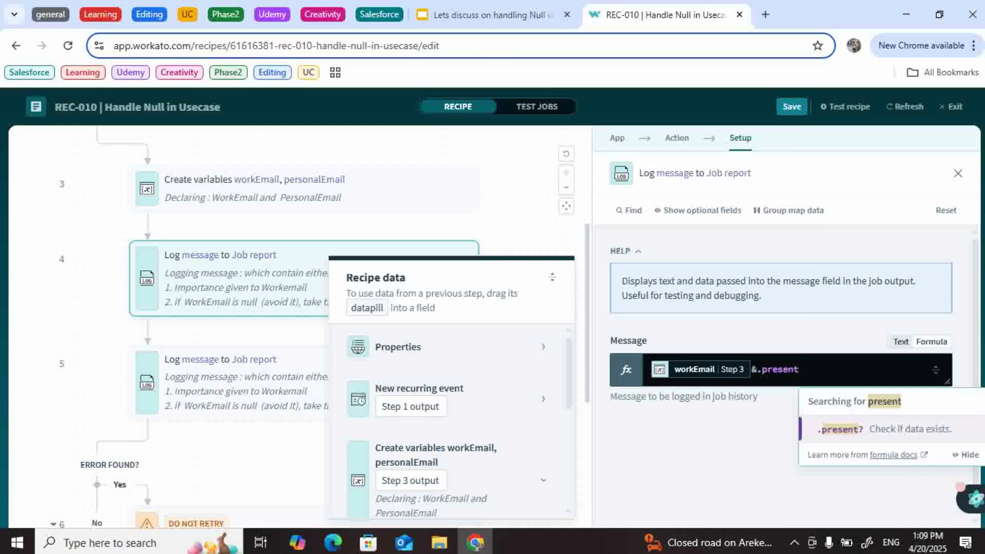
text(??)
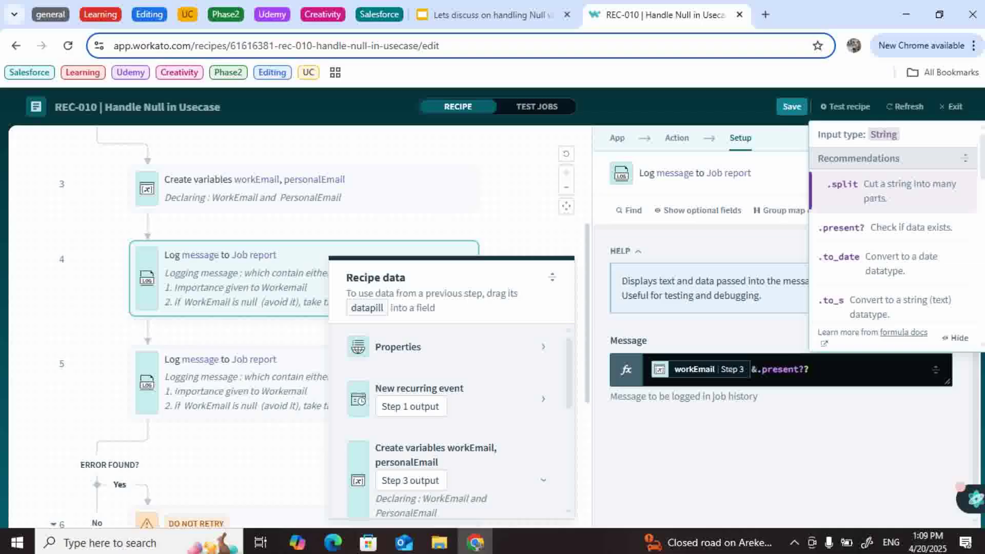
key(Escape)
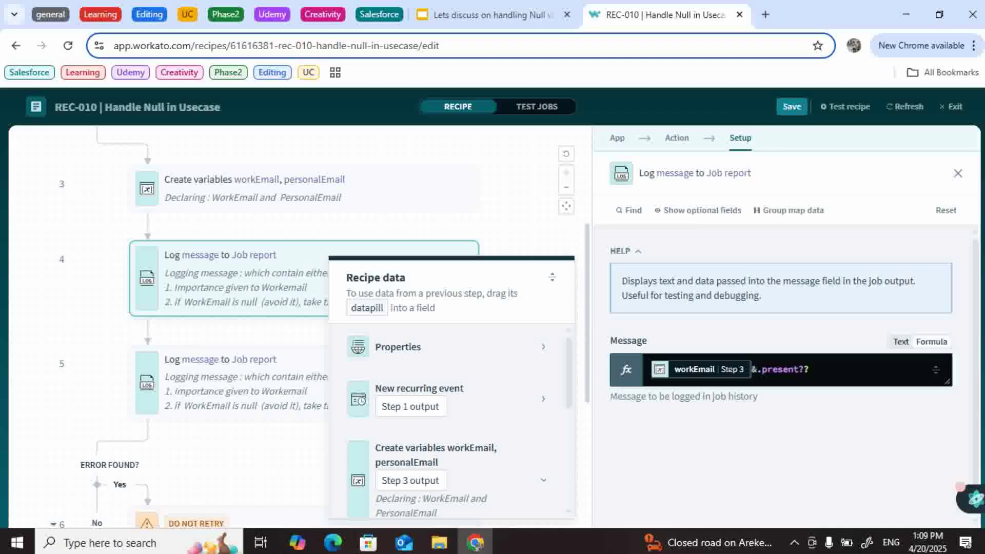
Step: Complete the conditional with workEmail and a "no value present" fallback
click(864, 370)
key(ctrl+v)
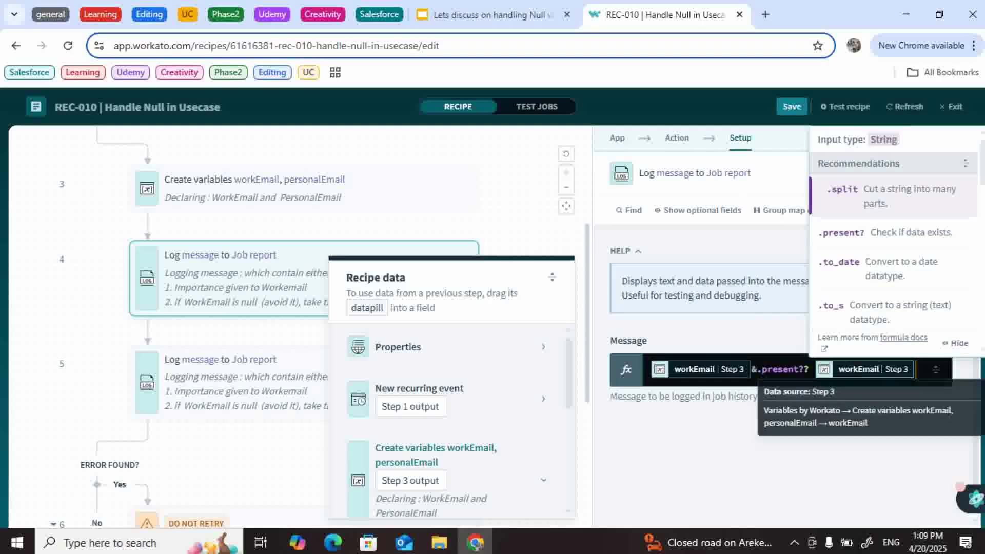
text("")
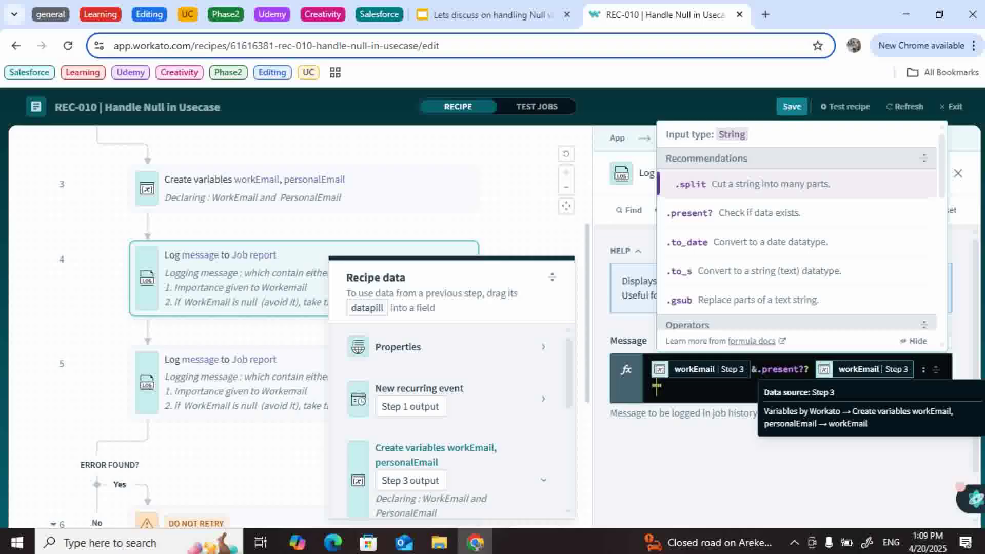
text(no )
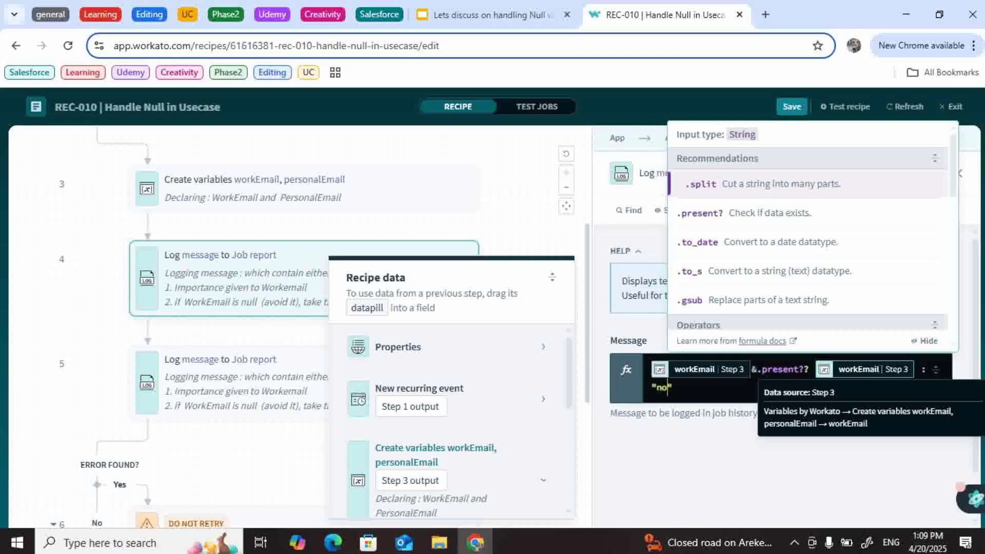
text(value prese)
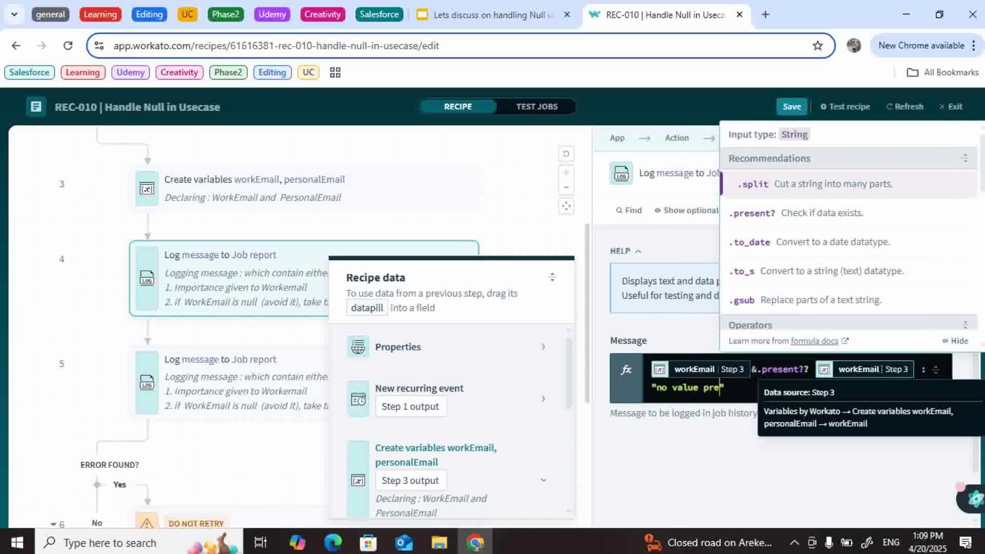
text(nt)
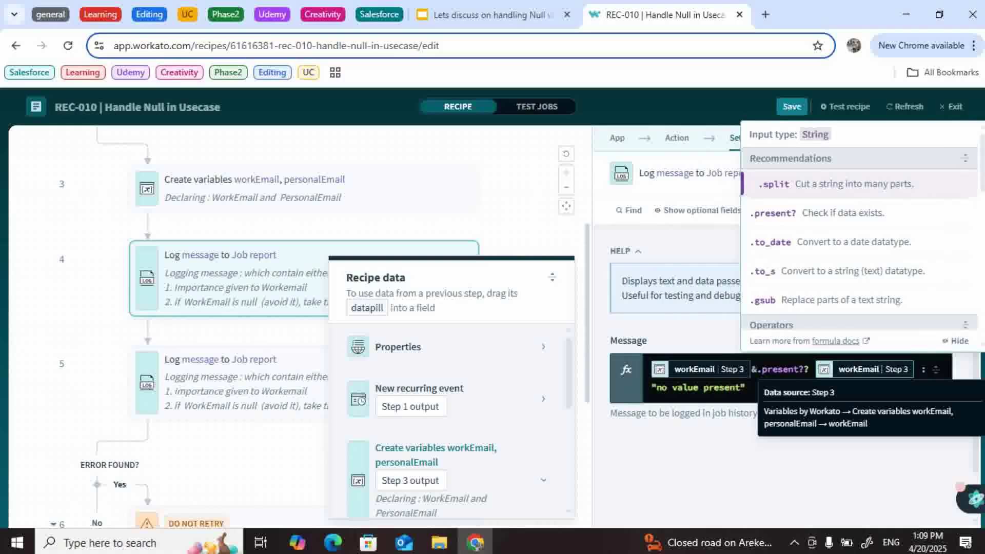
key(Escape)
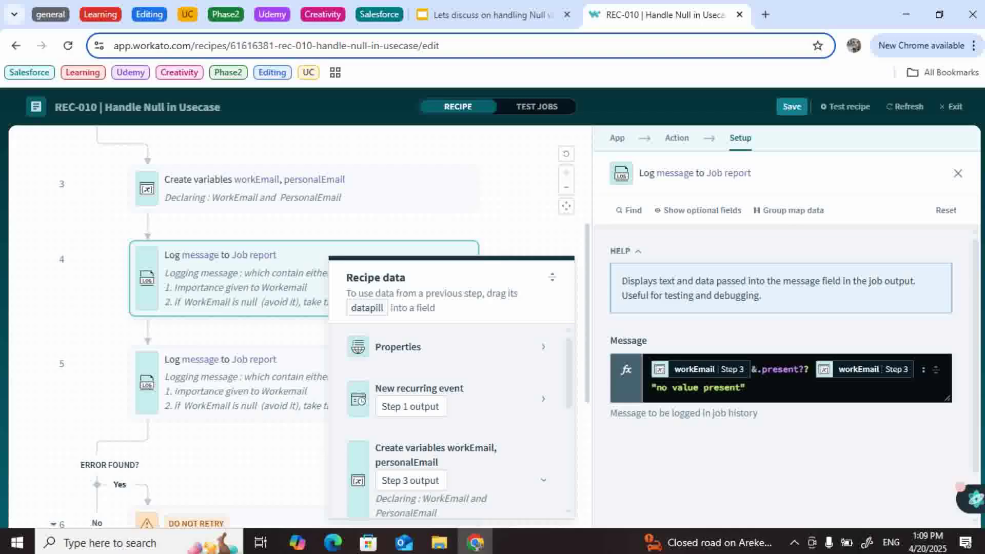
Step: Run a version 7 test job confirming step 4 logs "no value present", then reopen step 4's setup
click(845, 106)
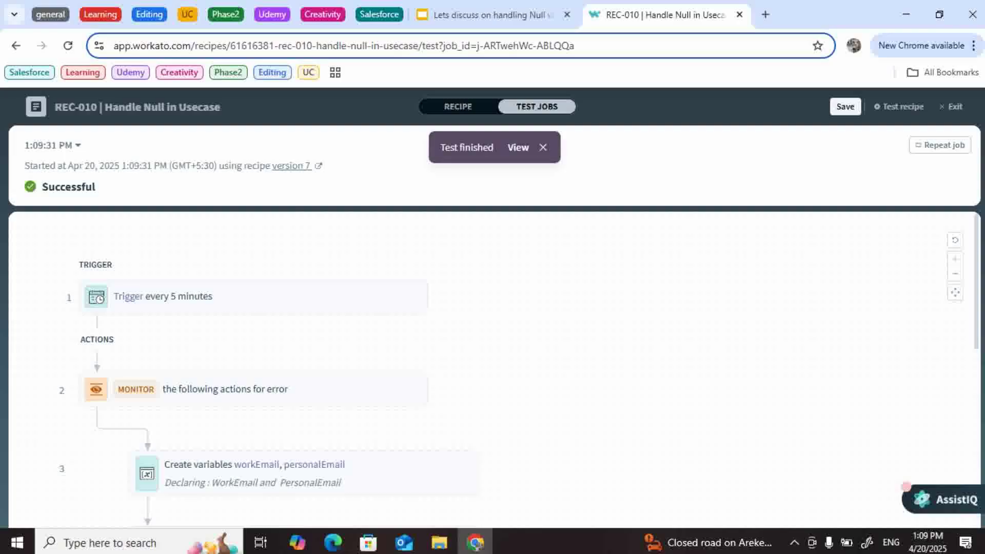
scroll(307, 359, down, 5)
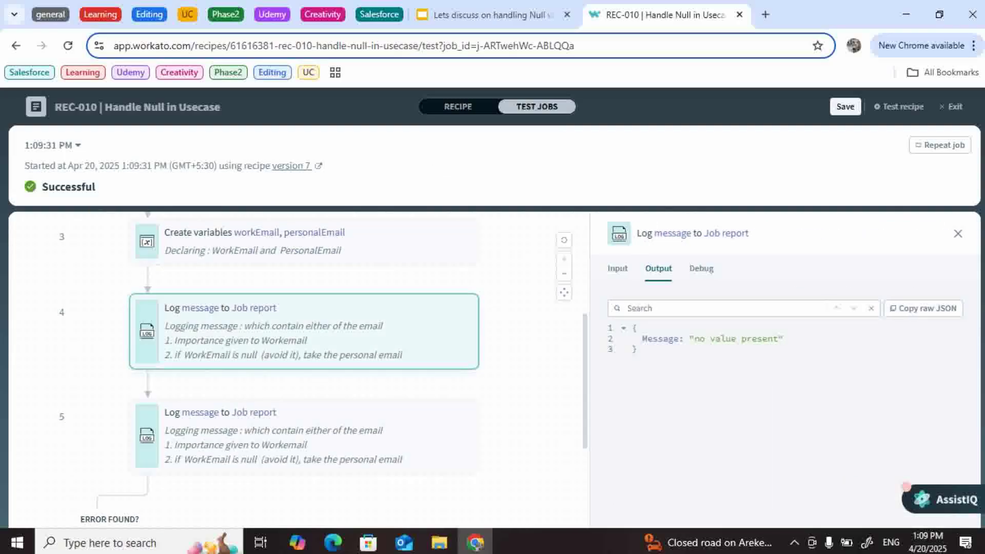
click(457, 106)
scroll(780, 380, down, 1)
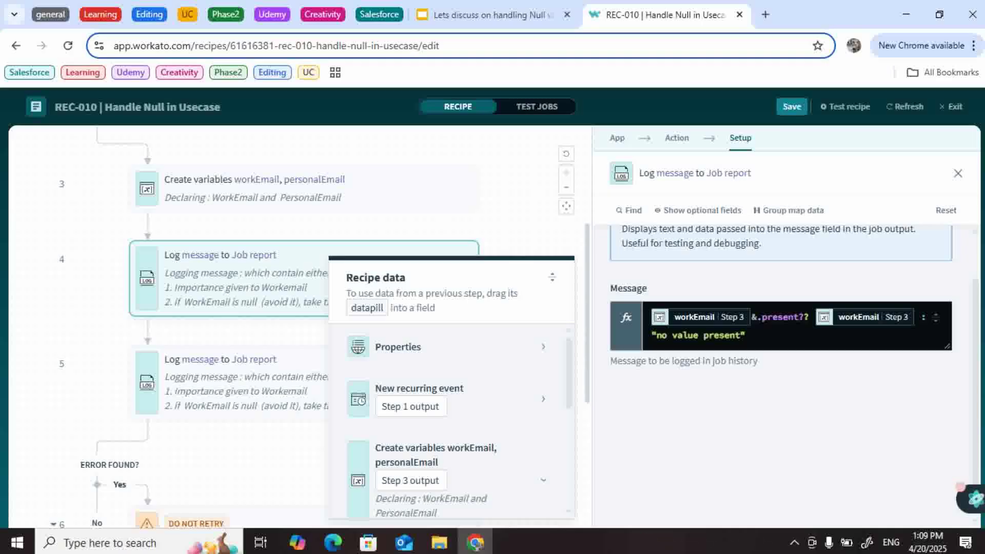
Step: Replace step 4's "no value present" fallback in the Message formula with a sample e-mail address
click(741, 335)
key(BackSpace)
key(BackSpace)
key(BackSpace)
key(BackSpace)
key(BackSpace)
key(BackSpace)
key(BackSpace)
key(BackSpace)
key(BackSpace)
key(BackSpace)
key(BackSpace)
key(BackSpace)
key(BackSpace)
key(BackSpace)
key(BackSpace)
key(BackSpace)
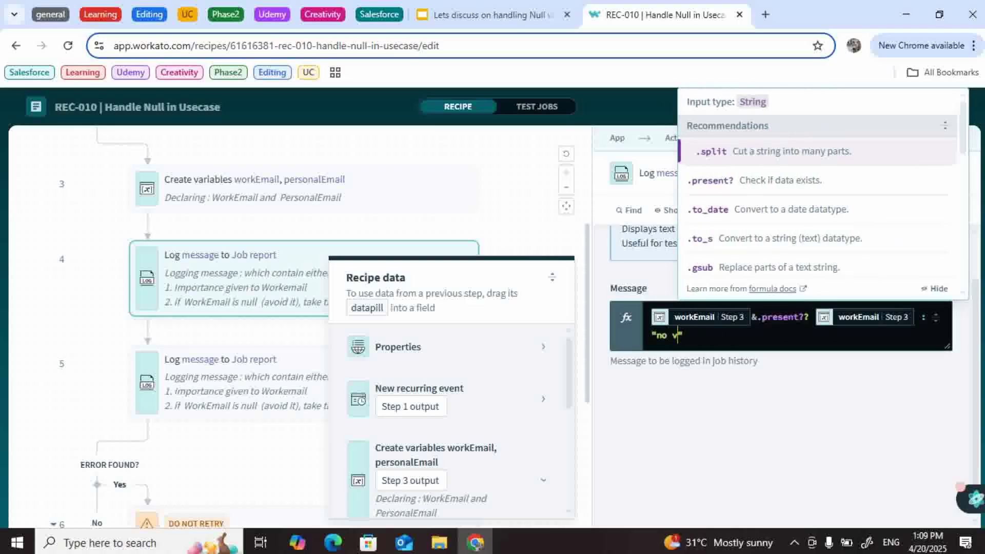
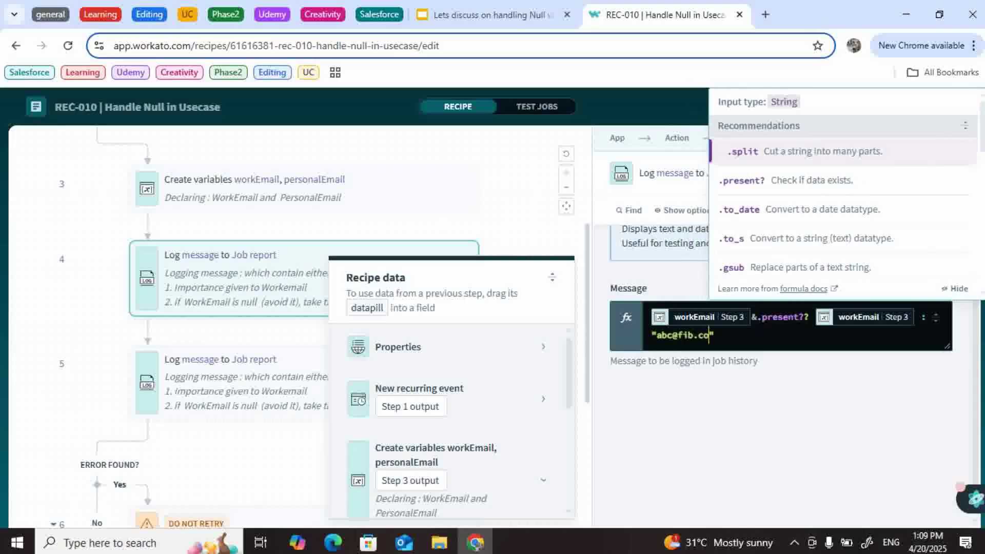
key(Escape)
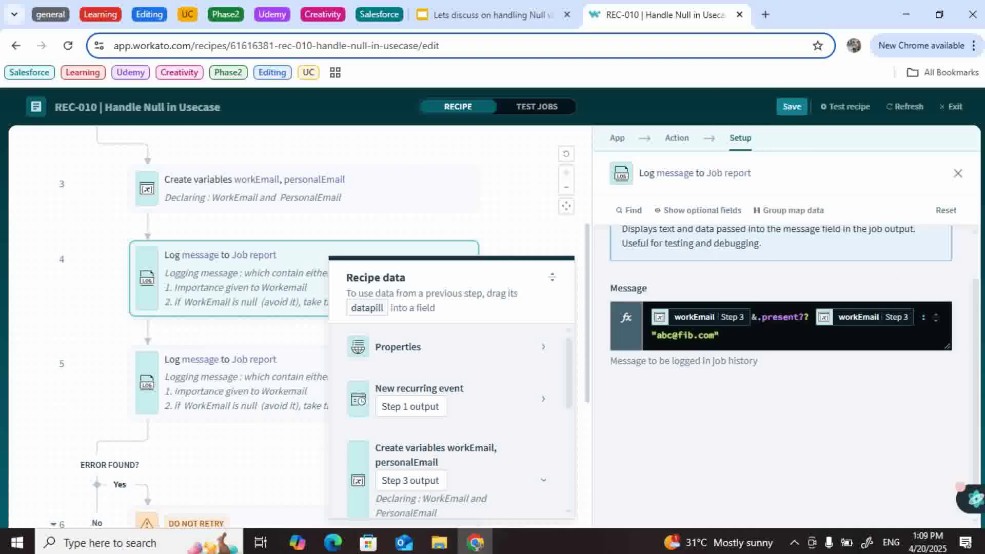
Step: Run a test job, confirm step 4 logged the sample e-mail fallback, and close the job panel
click(845, 106)
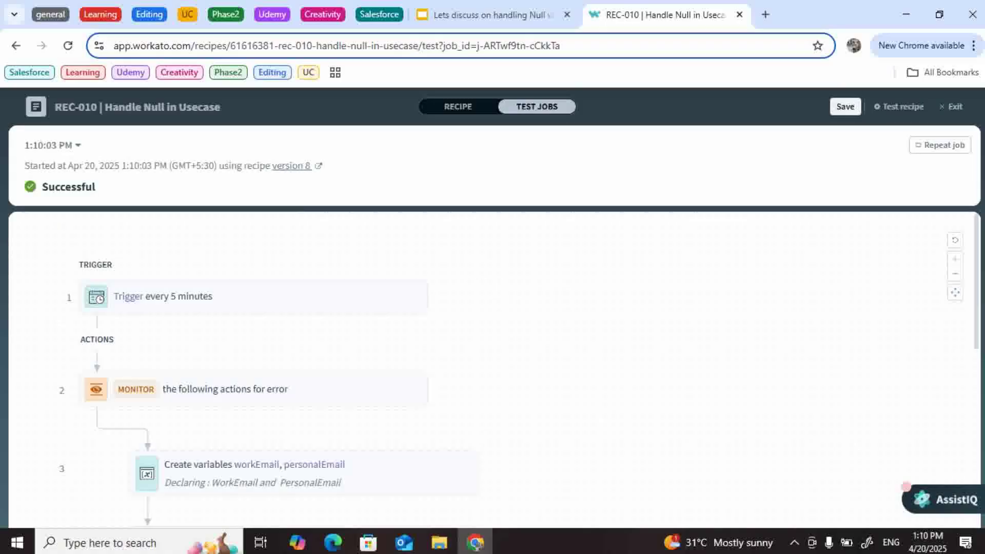
scroll(906, 486, down, 6)
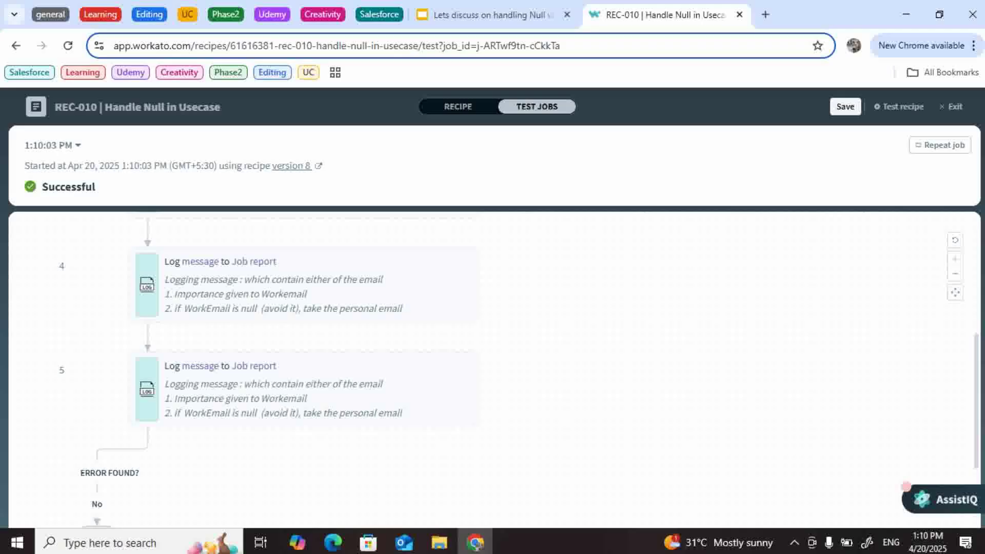
scroll(308, 354, up, 1)
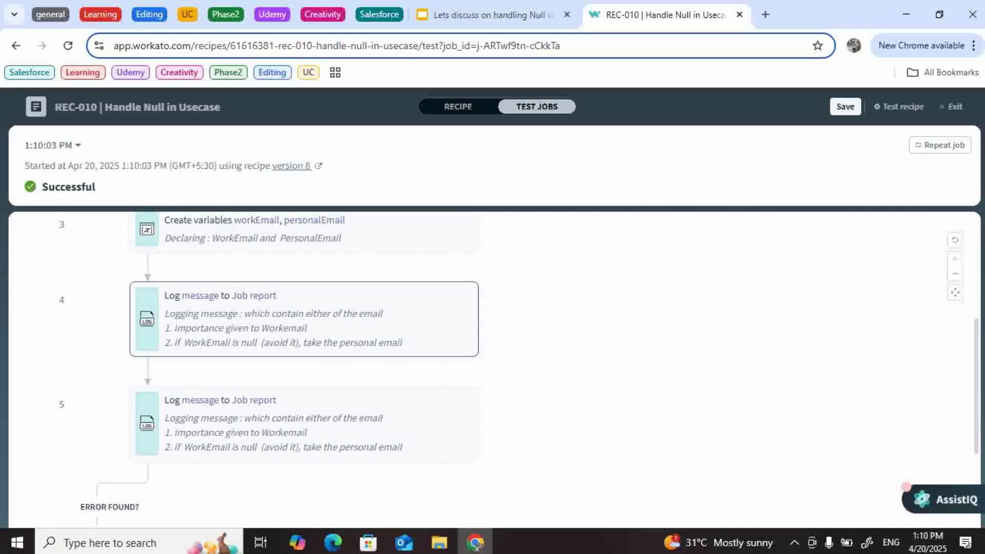
click(302, 318)
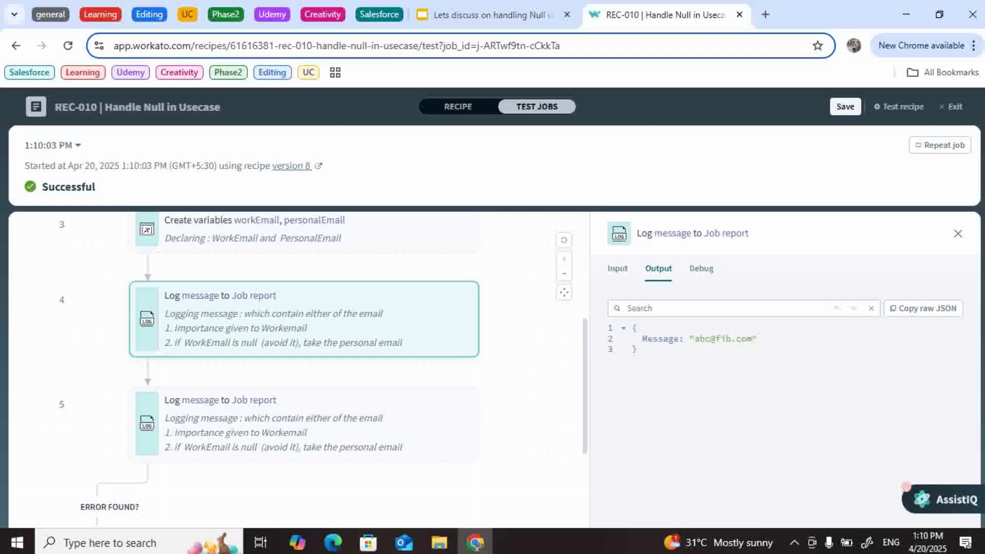
key(Escape)
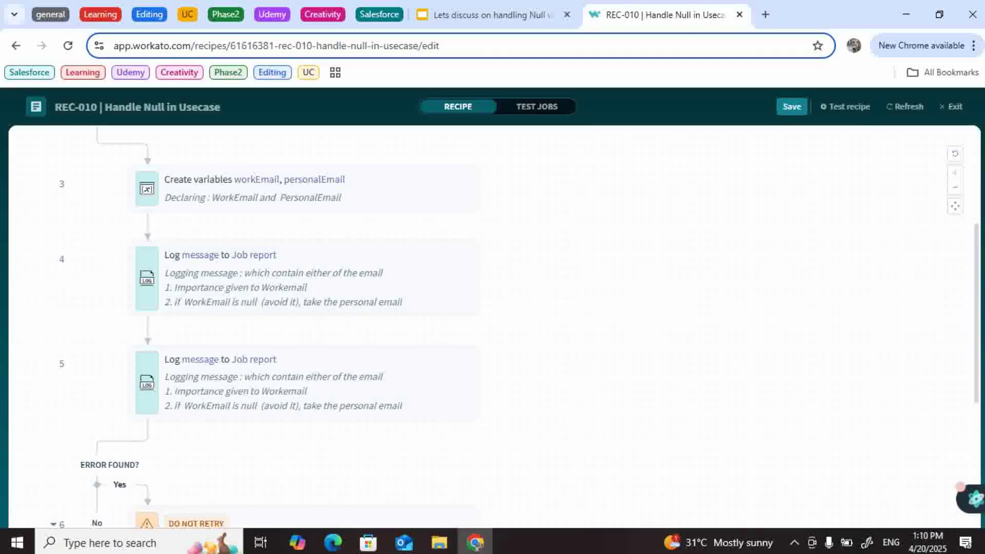